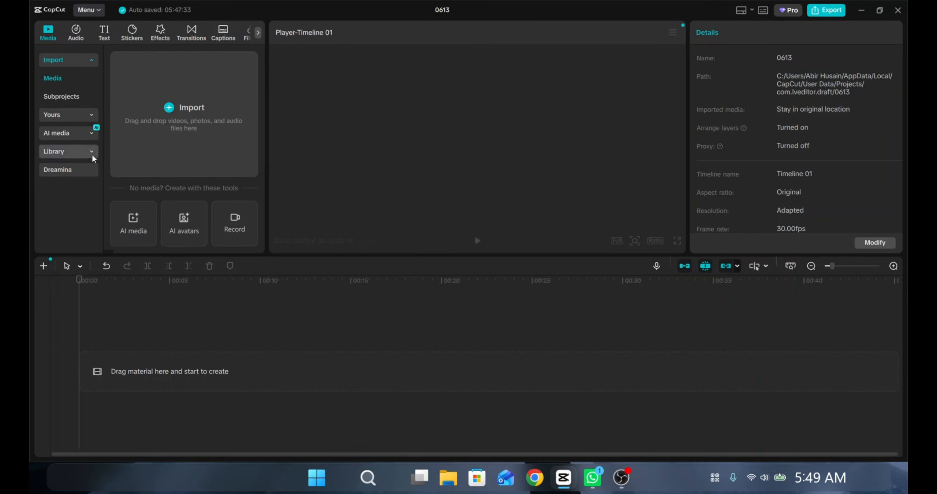
click(107, 32)
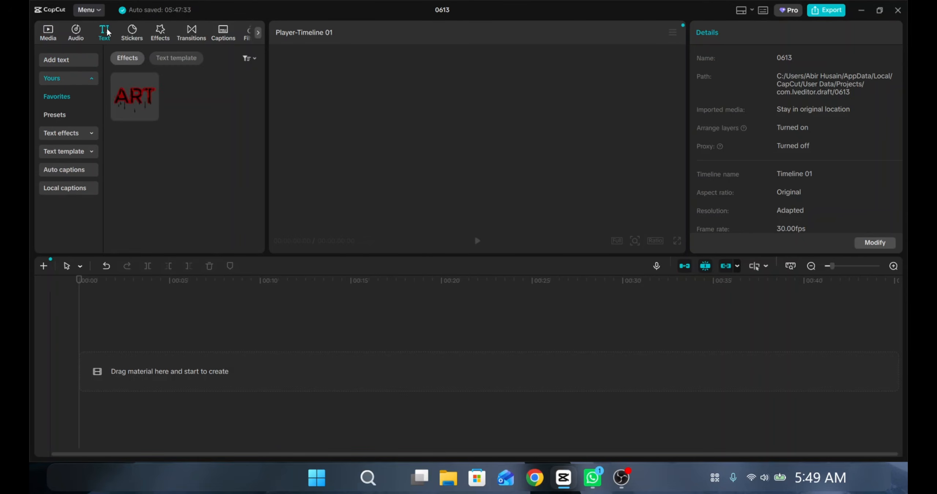
click(157, 34)
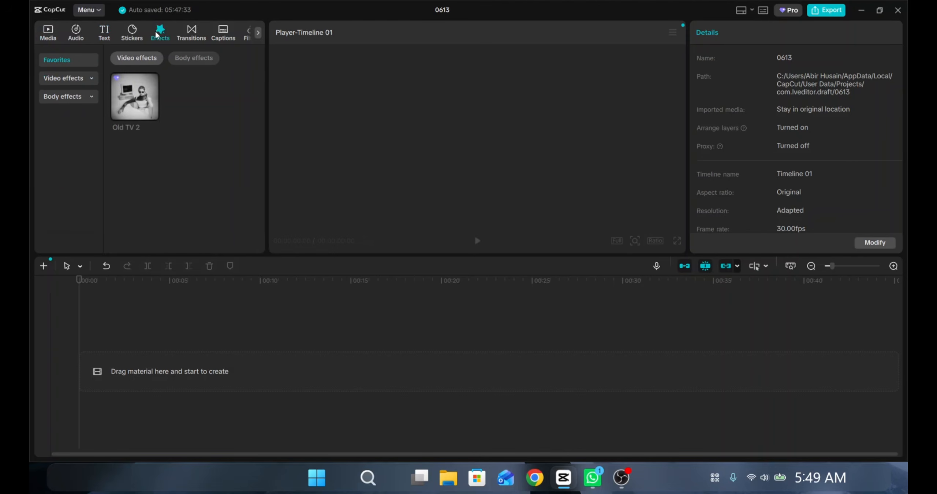
click(47, 41)
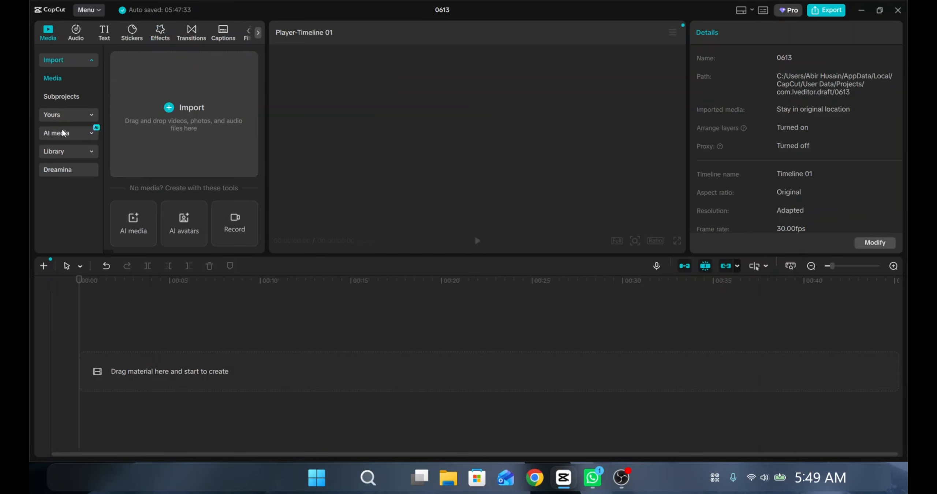
Browse the trending stock clips in the media library and preview the "Thanks for watching" clip.
click(63, 153)
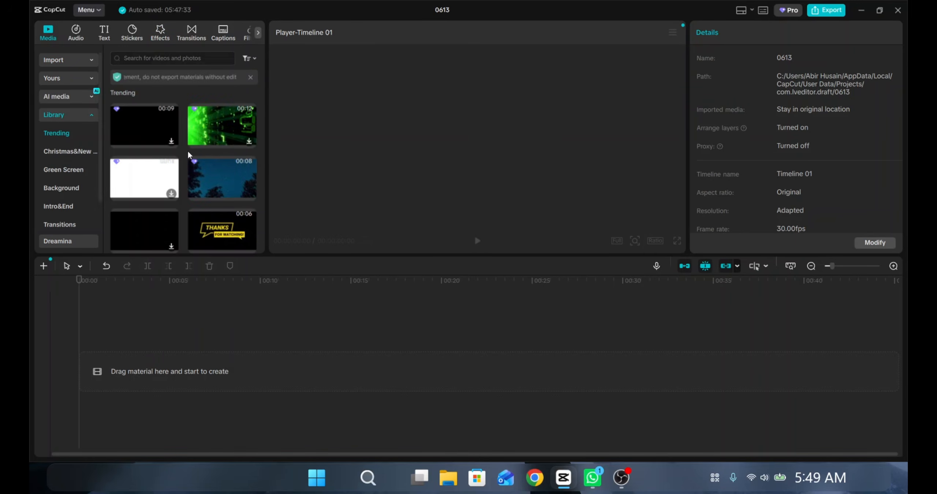
mouse_move(227, 176)
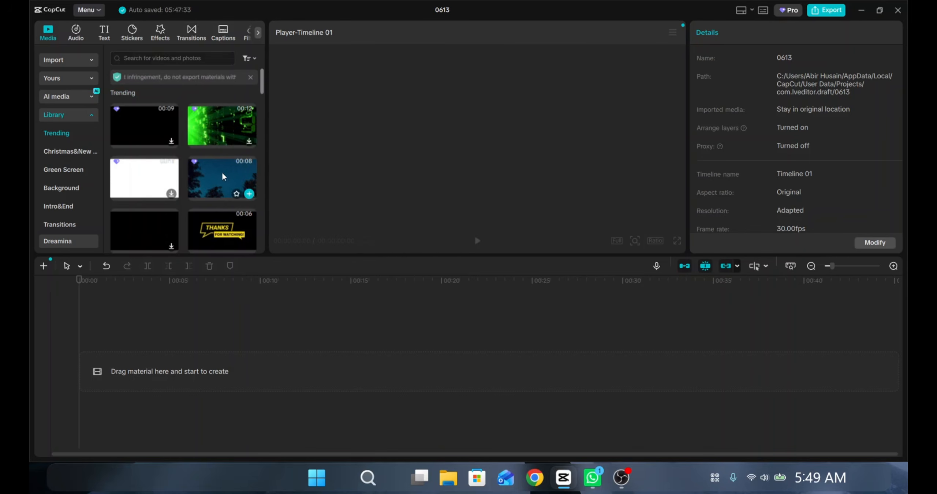
scroll(219, 184, down, 5)
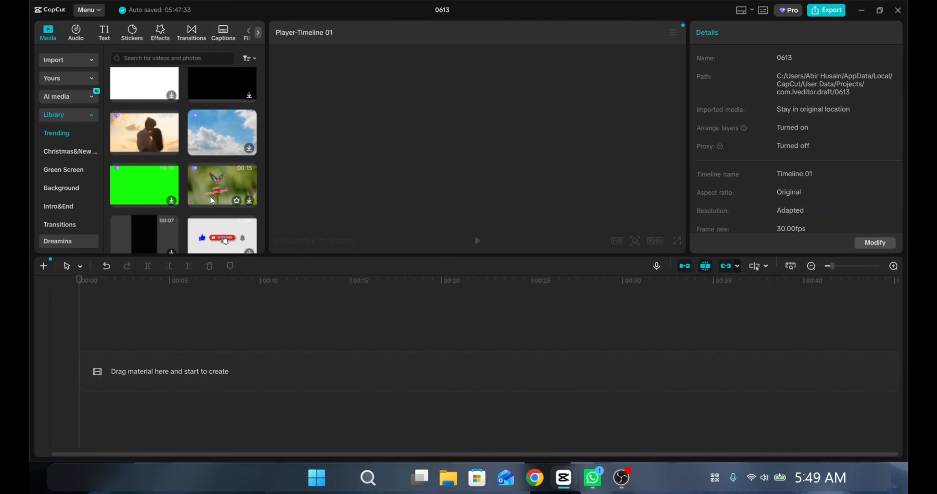
scroll(212, 200, up, 5)
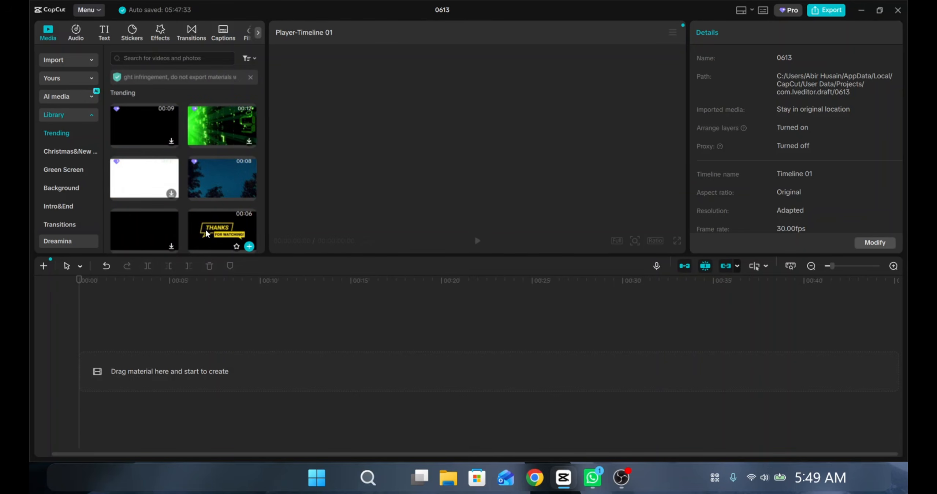
click(209, 233)
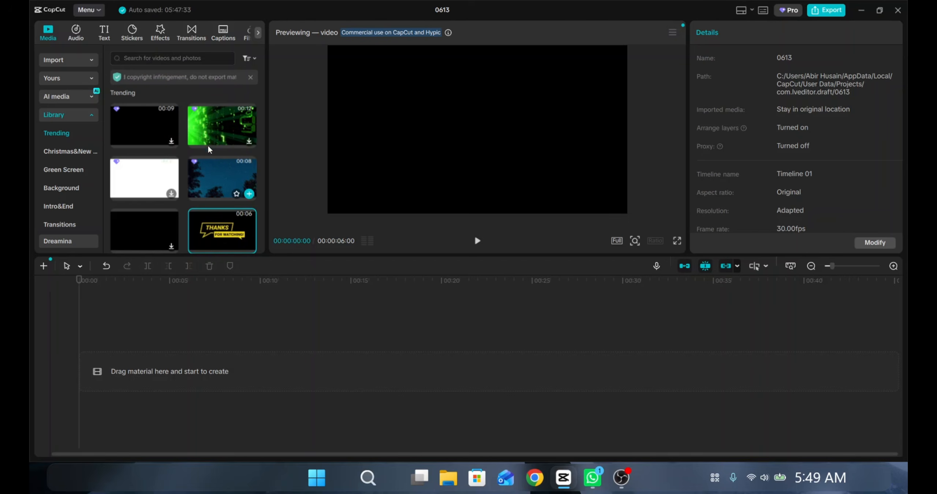
mouse_move(141, 183)
scroll(167, 194, down, 3)
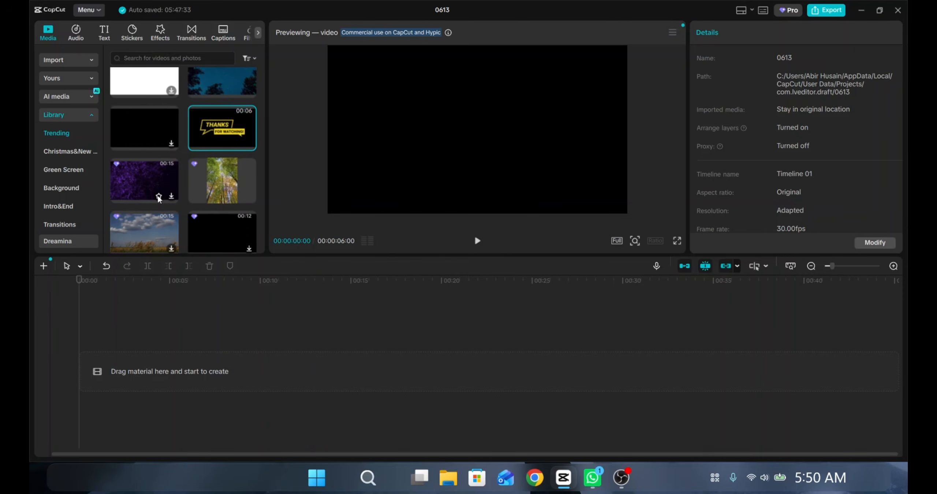
scroll(158, 199, up, 3)
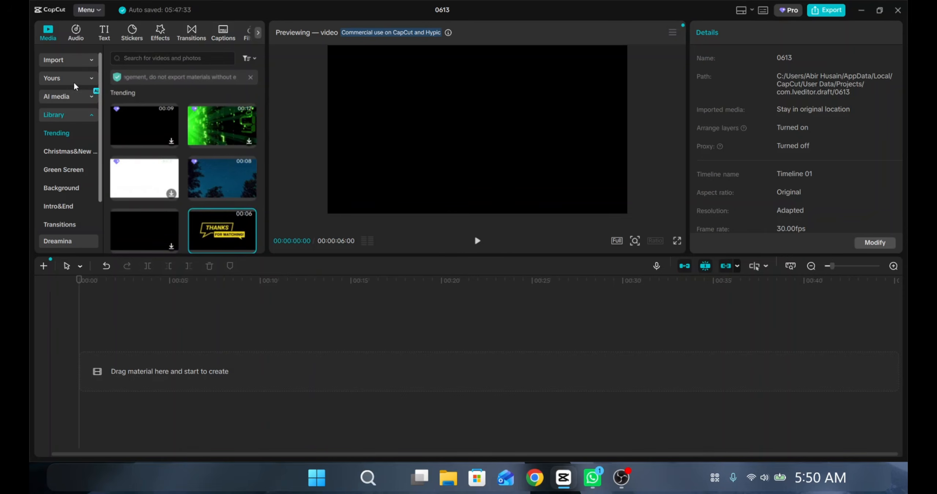
Remove the white clip with the red button from the favorite media.
click(53, 115)
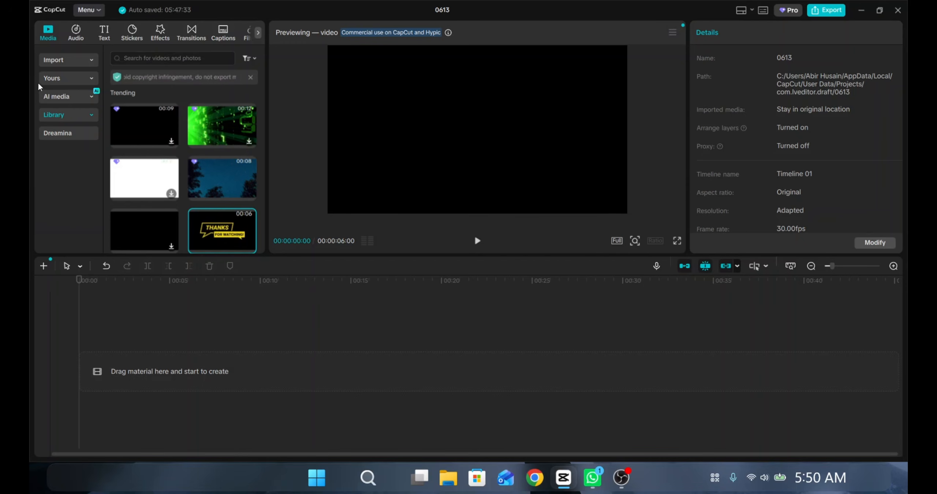
click(75, 79)
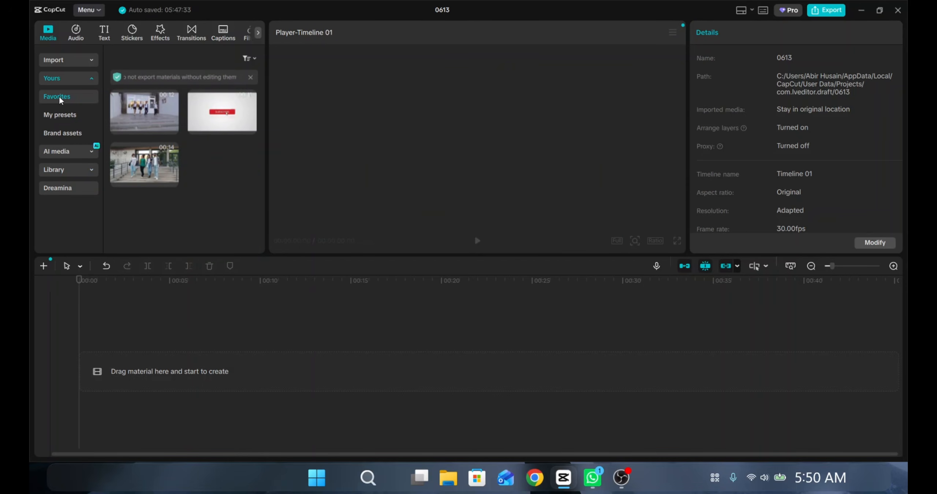
mouse_move(244, 126)
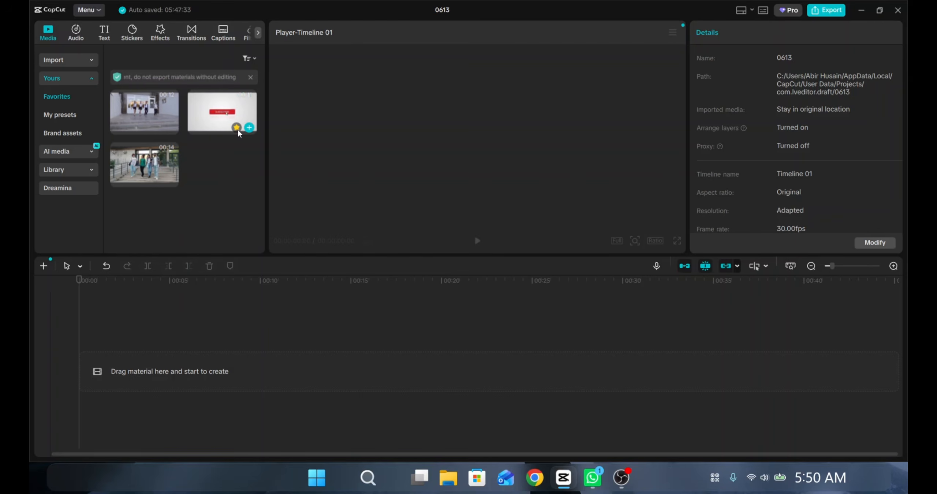
click(237, 128)
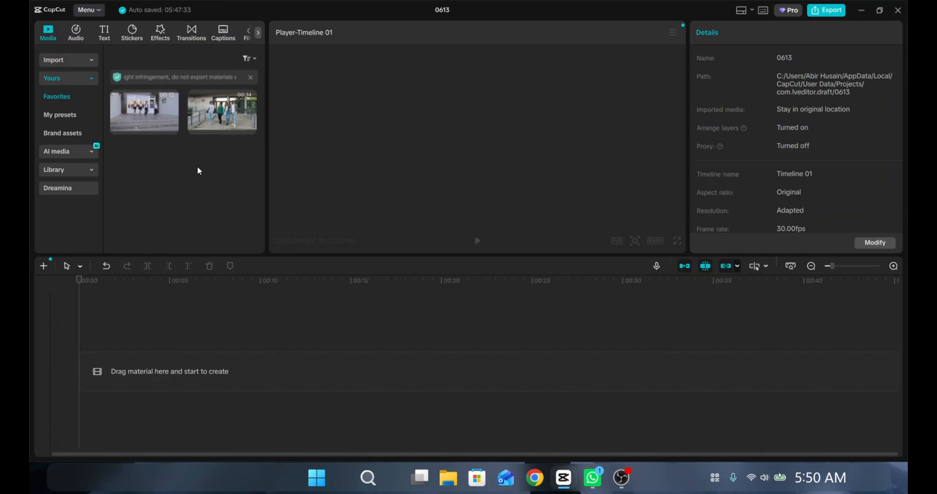
Place the favorite 14-second clip of college students walking on campus at the timeline start and play its beginning.
mouse_move(143, 107)
mouse_move(225, 115)
drag(223, 111, 164, 372)
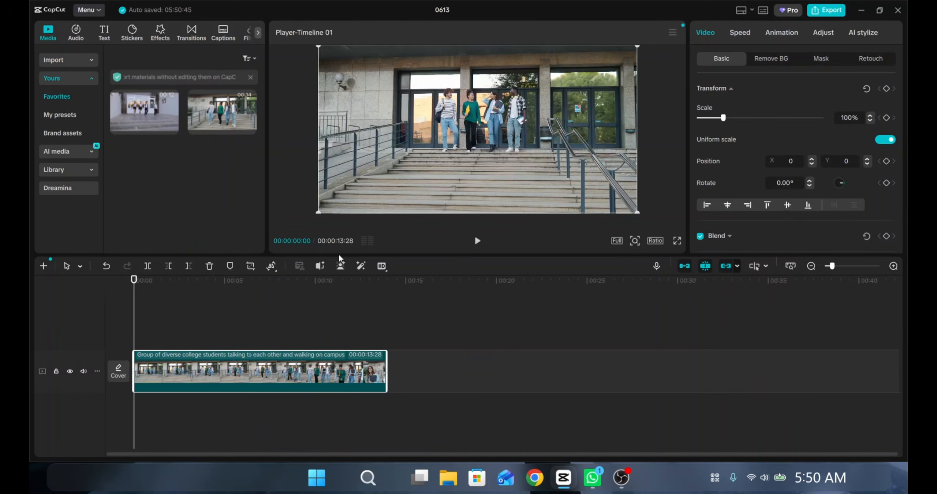
key(space)
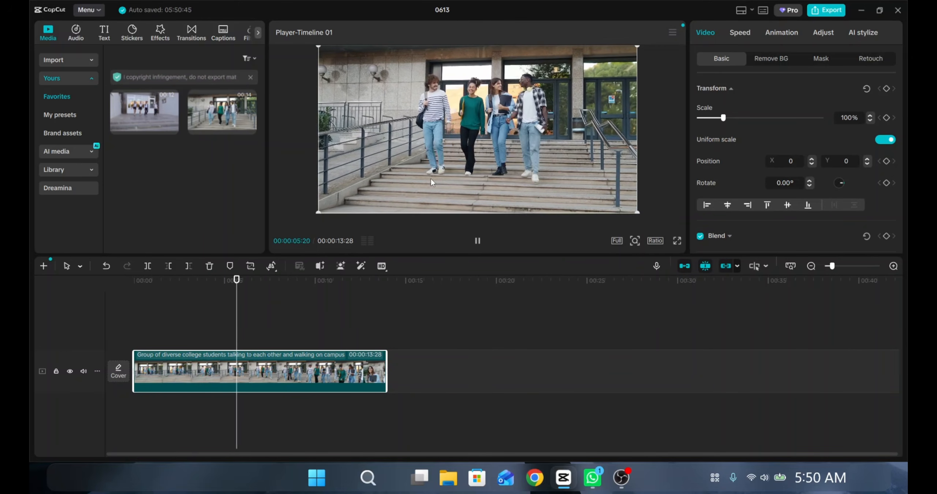
key(space)
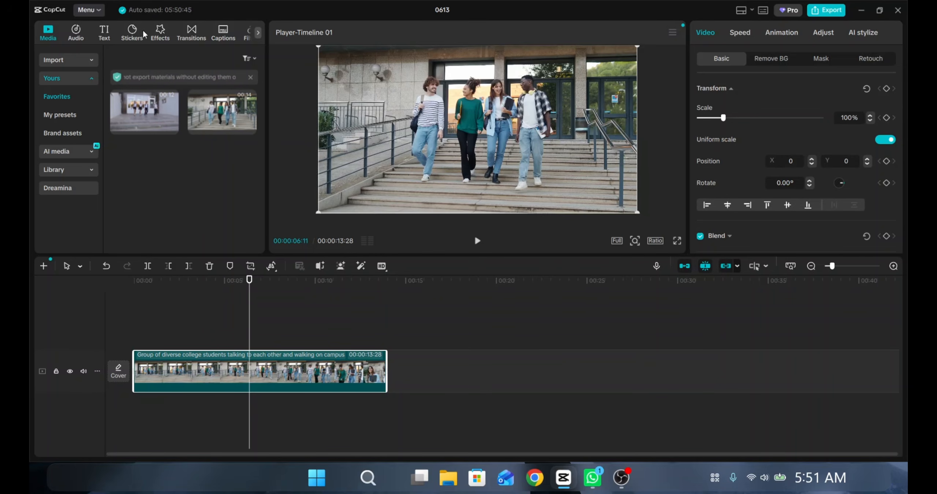
Add the favorite Old TV 2 video effect above the students clip at the playhead.
click(161, 37)
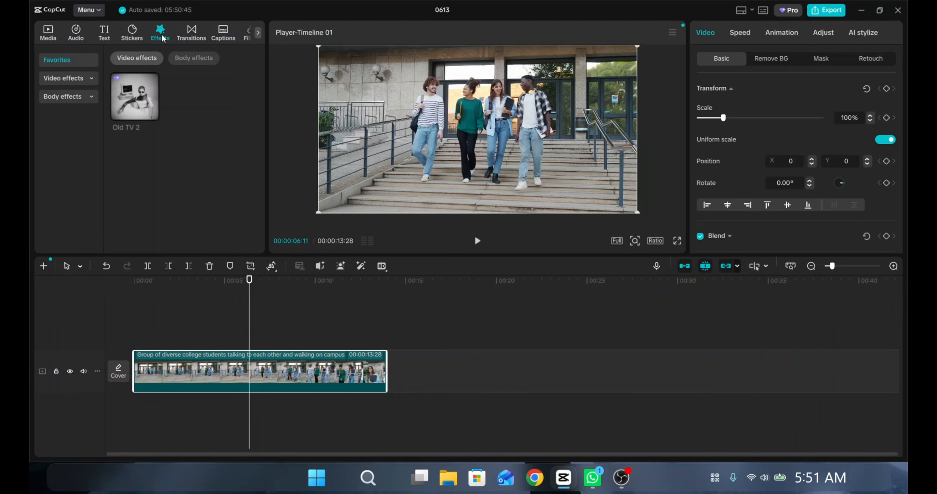
click(85, 84)
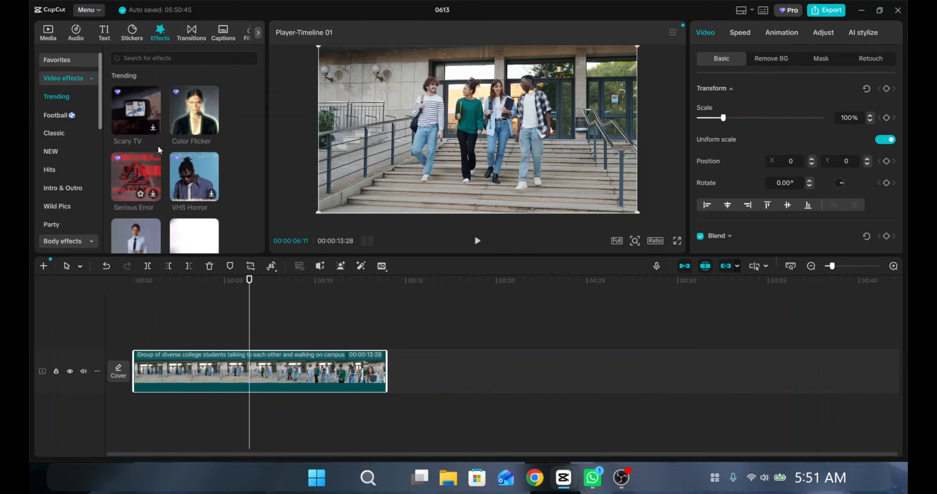
scroll(174, 169, down, 3)
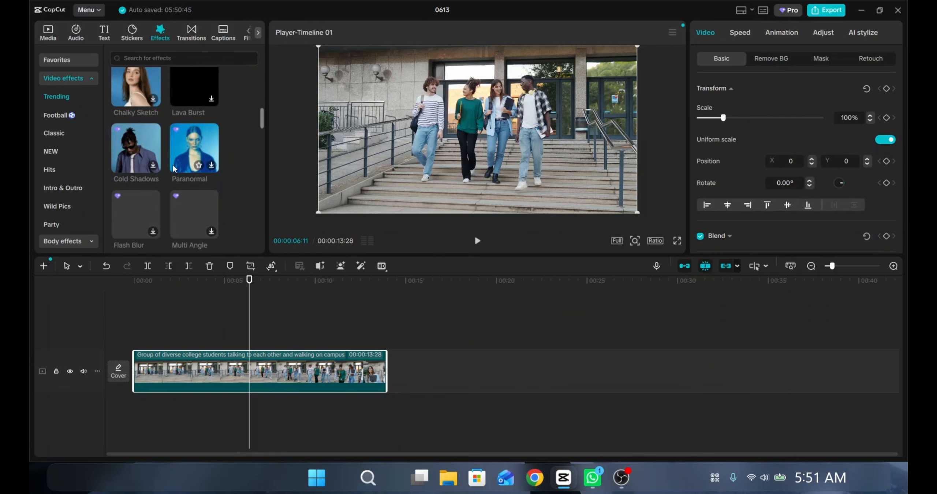
scroll(173, 168, up, 3)
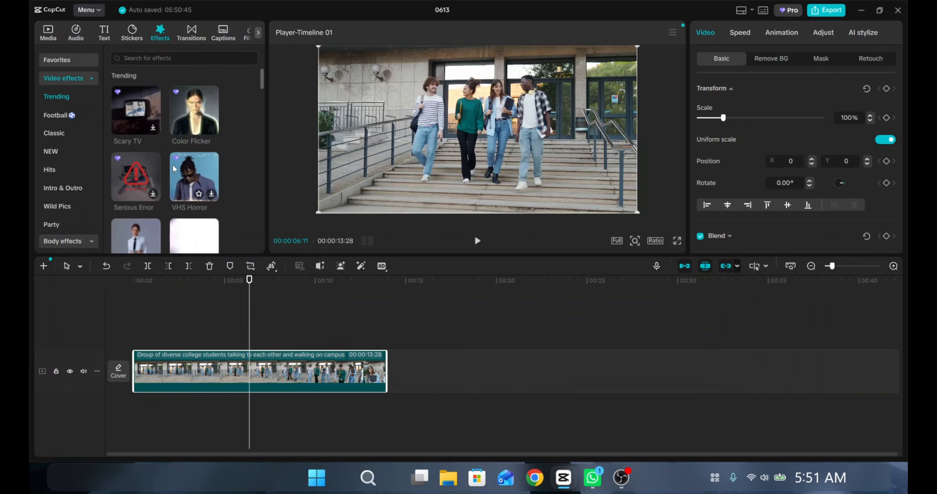
click(58, 60)
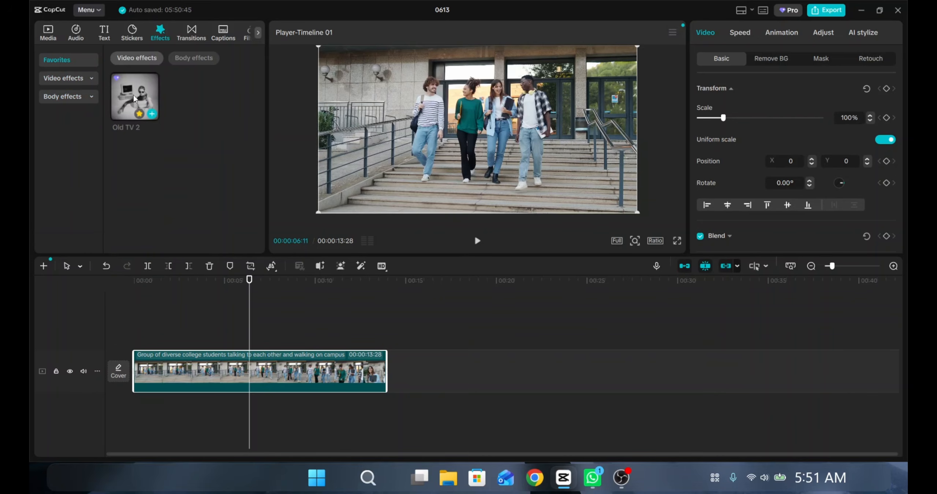
click(152, 114)
mouse_move(148, 102)
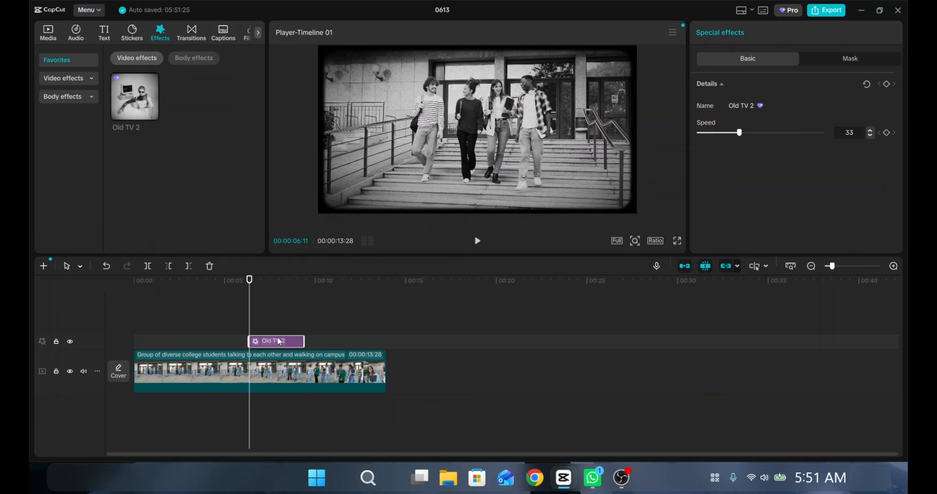
Move the Old TV 2 effect to the start of the timeline and play back the result.
key(space)
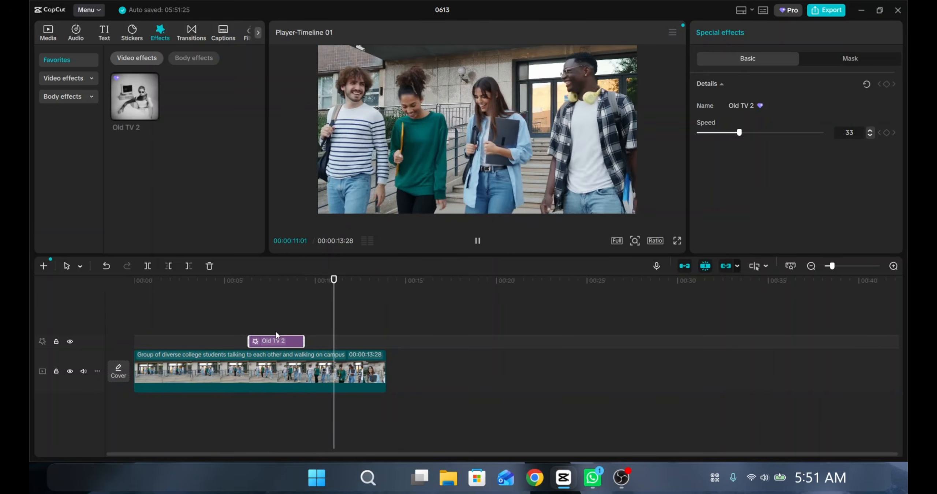
drag(276, 341, 151, 333)
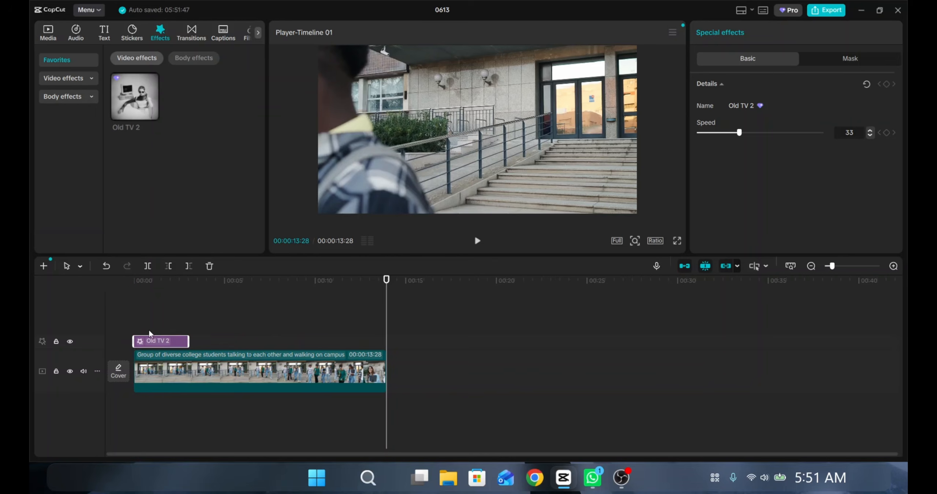
click(172, 327)
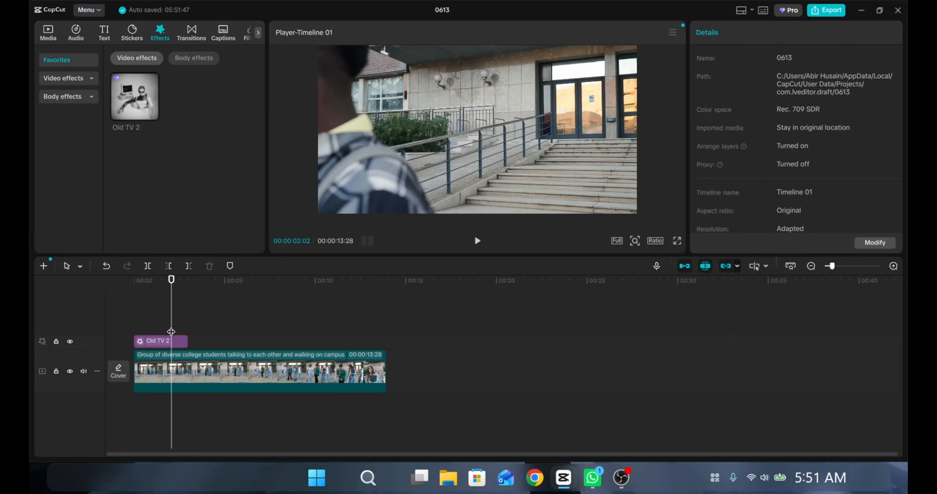
key(space)
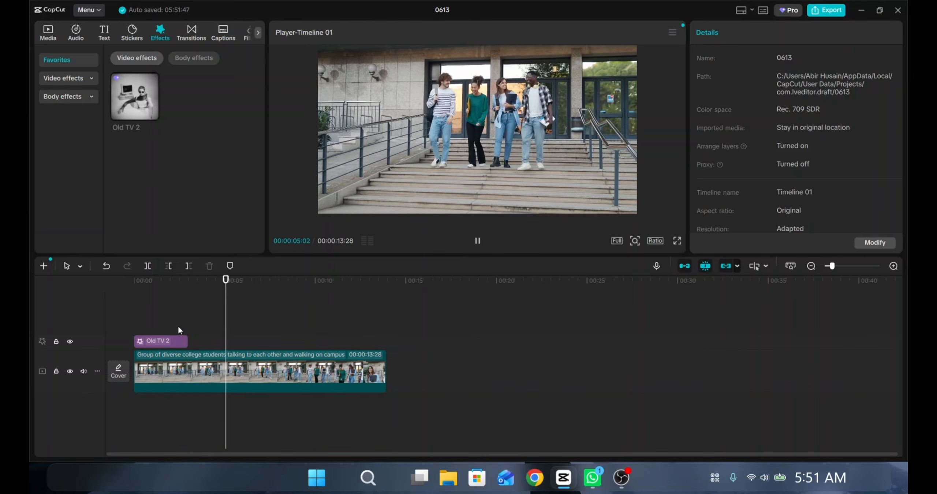
key(space)
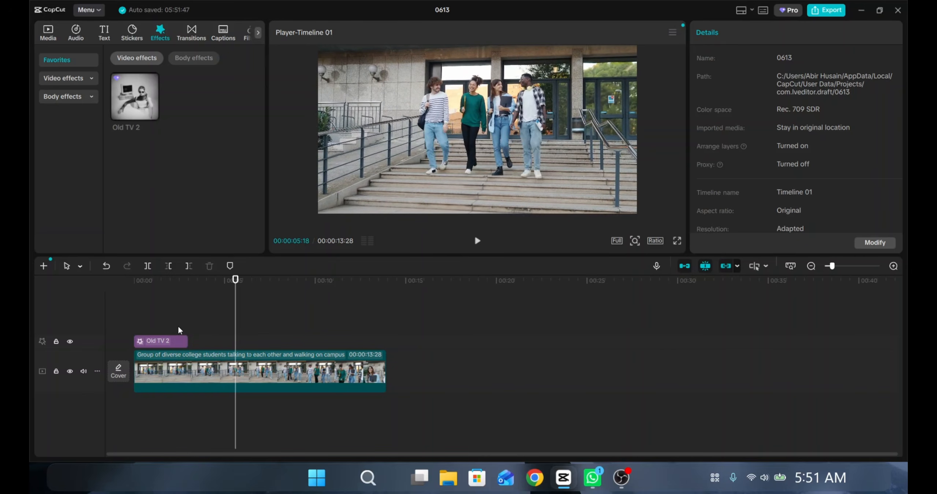
Extend the Old TV 2 effect to the end of the students clip and preview it from near the start.
click(160, 342)
drag(188, 341, 386, 348)
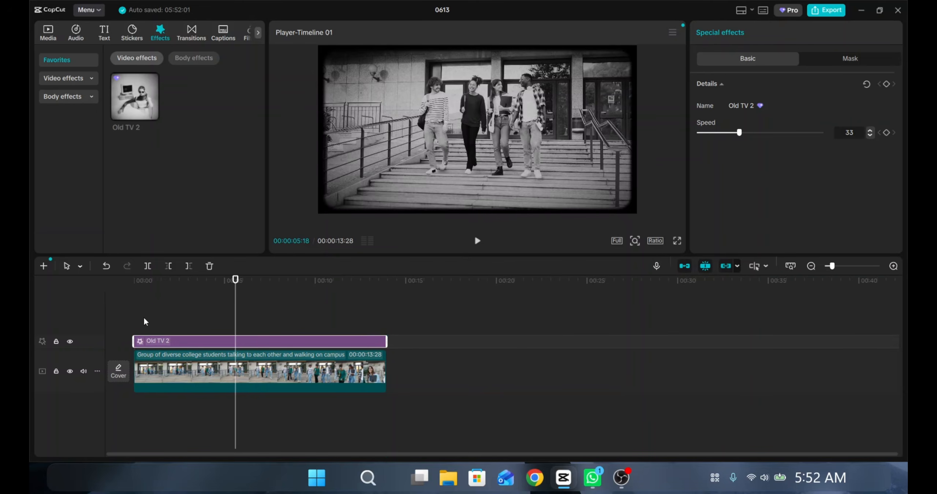
click(143, 324)
key(space)
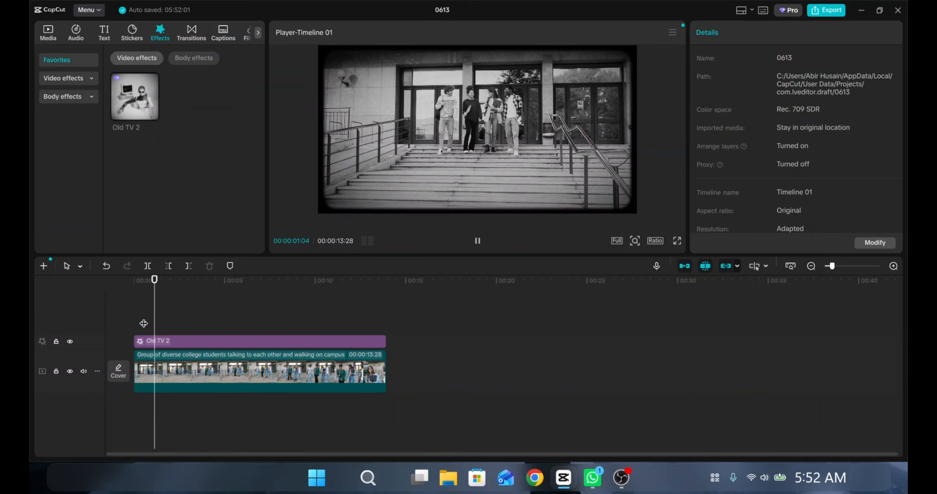
key(space)
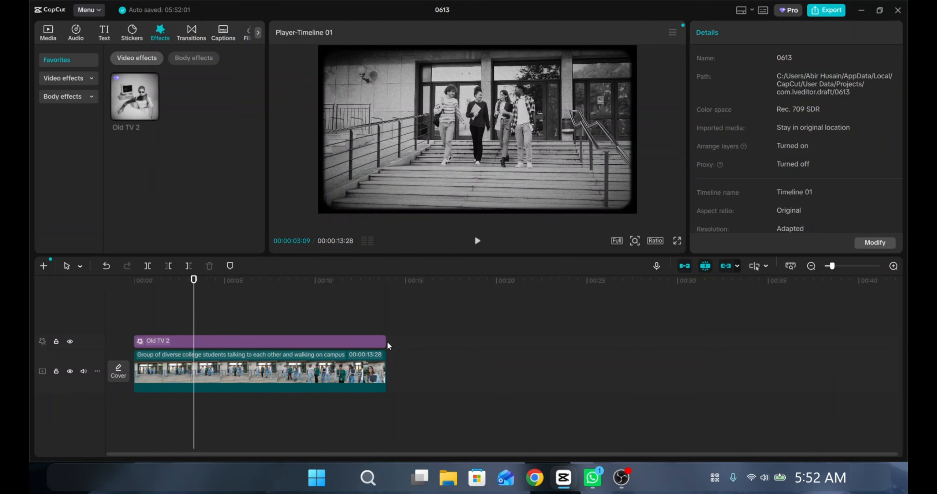
Shorten the Old TV 2 effect to end at about 13 seconds, slightly before the clip's end, and check the uncovered part.
mouse_move(385, 341)
mouse_down()
mouse_move(184, 342)
mouse_move(385, 346)
mouse_move(375, 342)
mouse_up()
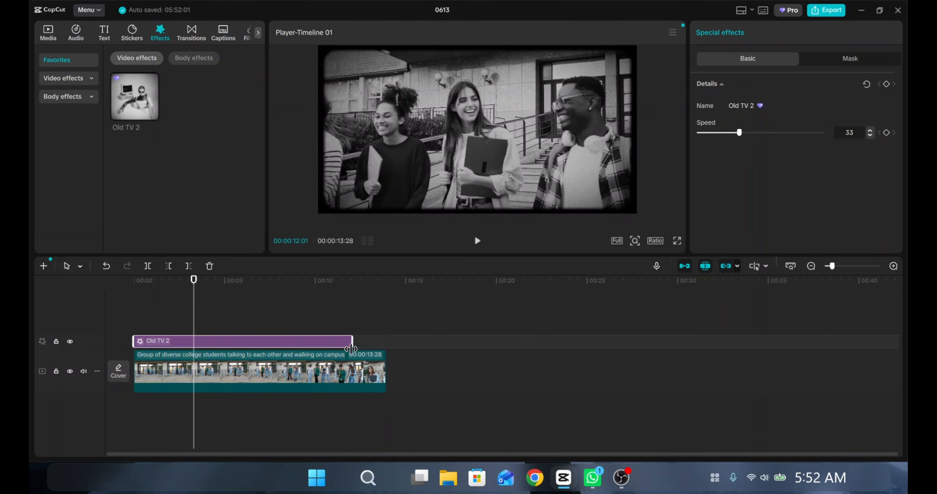
click(350, 375)
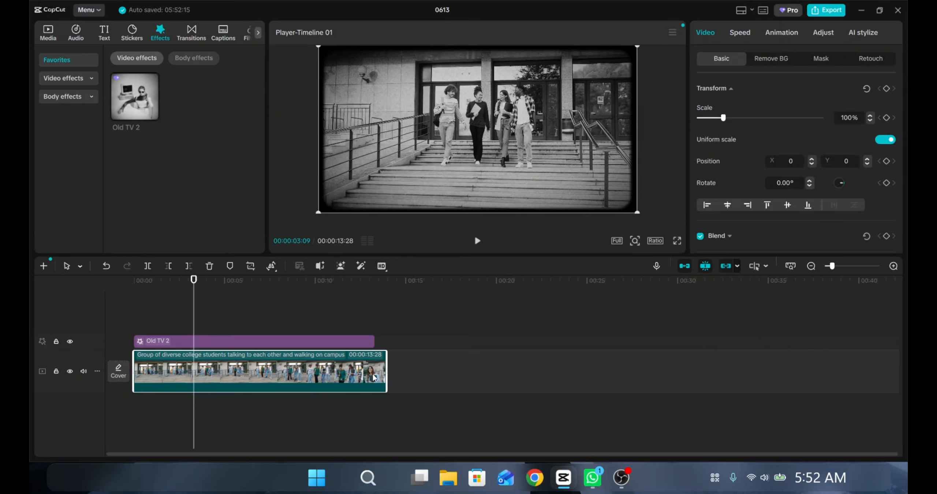
click(380, 338)
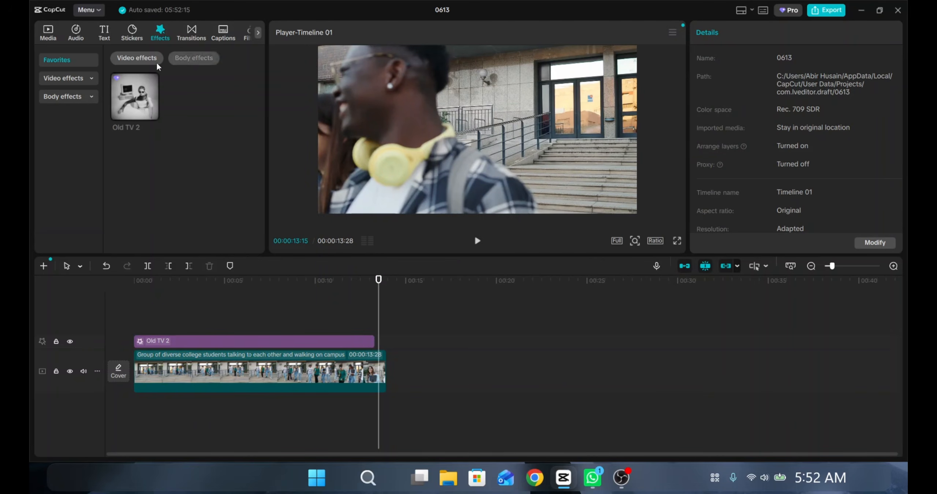
Place the favorite Friends Are Going to School clip on a separate track at about 19 seconds and play it.
click(74, 82)
click(74, 82)
click(48, 35)
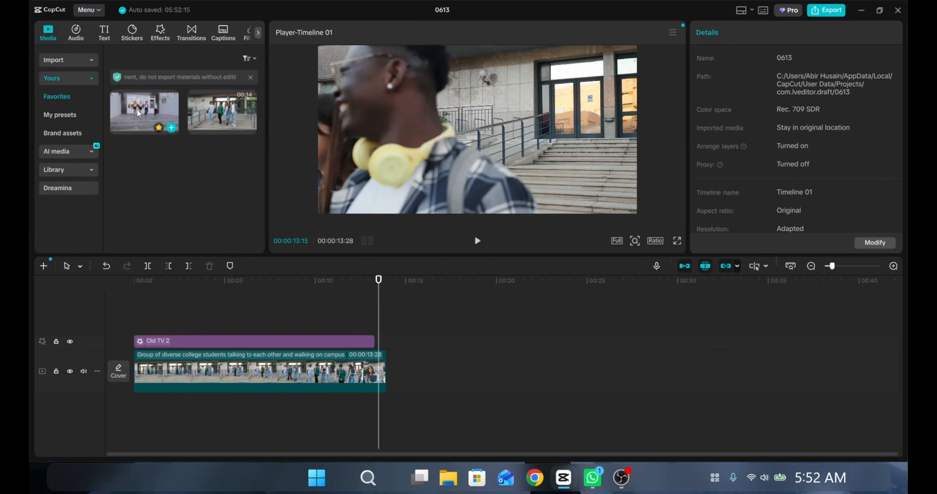
drag(138, 113, 481, 326)
click(498, 310)
key(space)
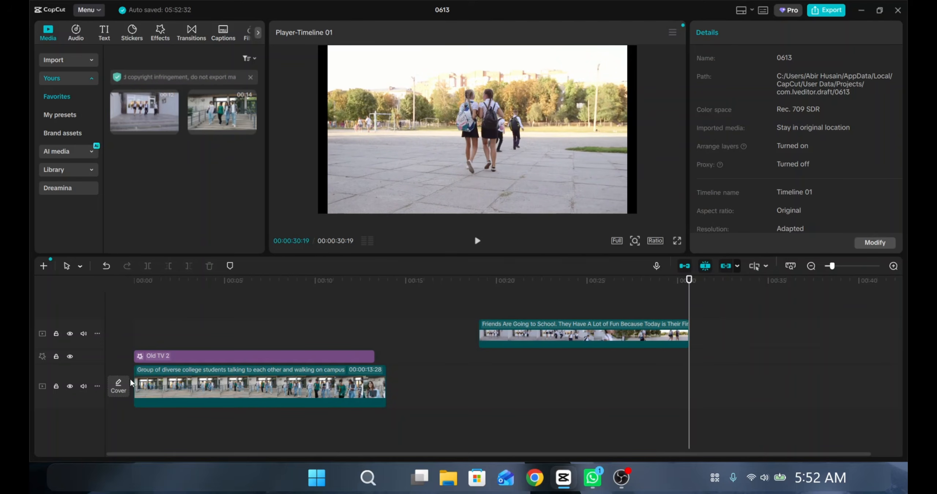
Arrange the main track with the Friends Are Going to School clip at the start and the college students clip directly after it.
click(596, 336)
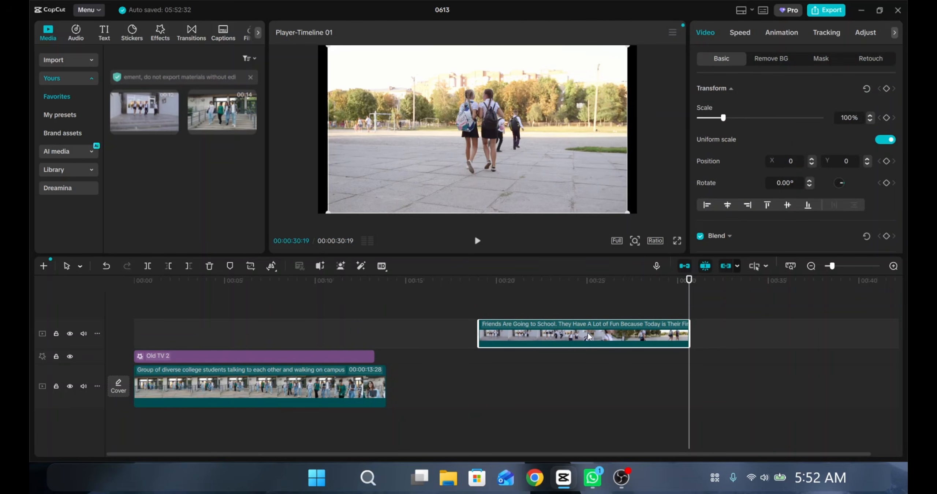
drag(625, 335, 110, 383)
drag(401, 376, 593, 330)
drag(348, 369, 870, 338)
drag(534, 353, 274, 398)
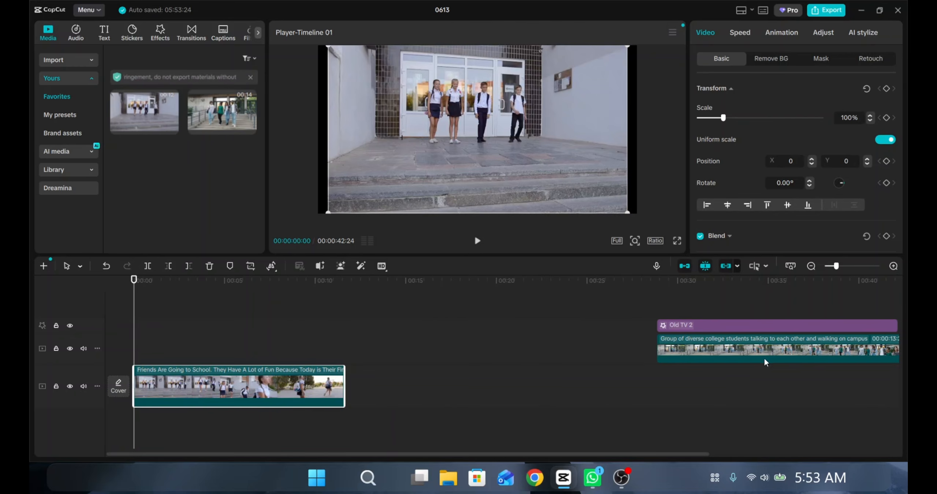
drag(786, 349, 490, 395)
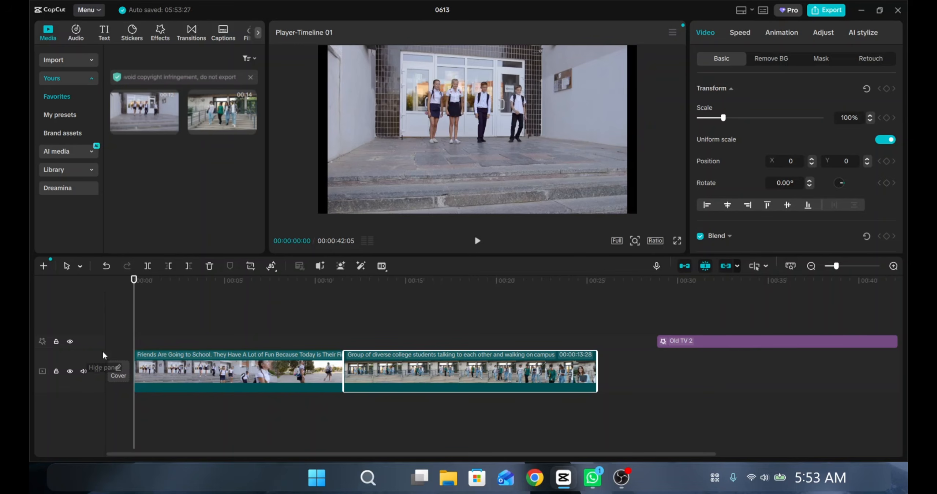
Play the two joined clips from the start and across the cut between them.
click(139, 331)
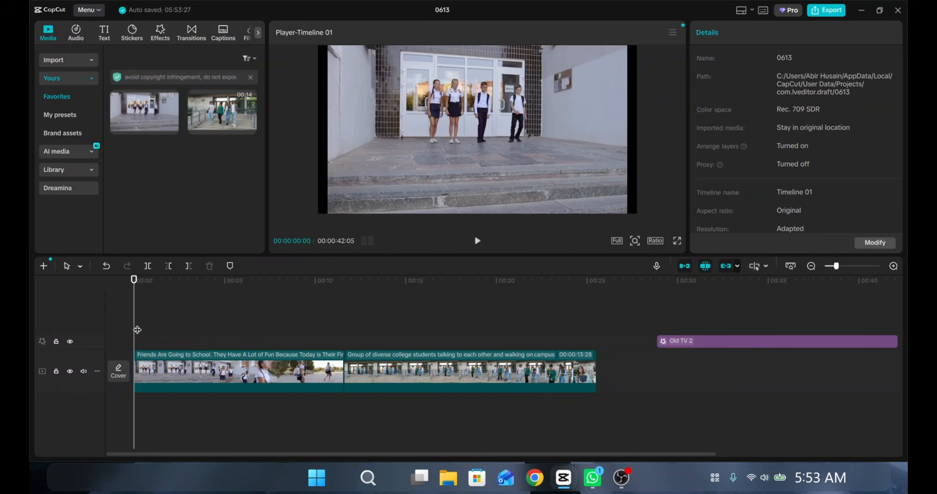
key(space)
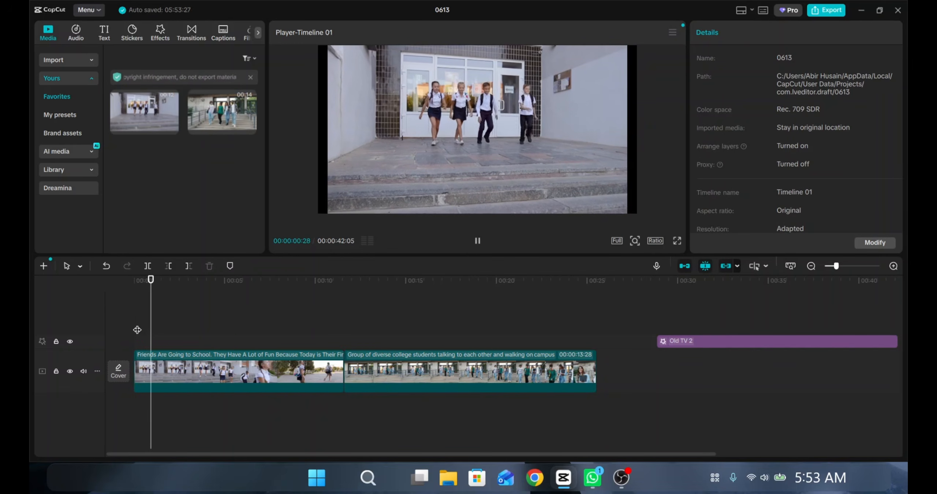
click(336, 339)
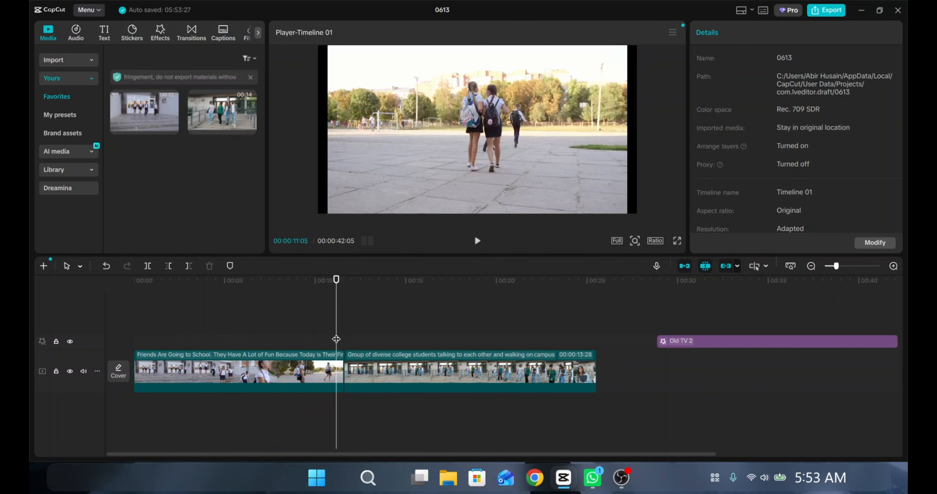
key(space)
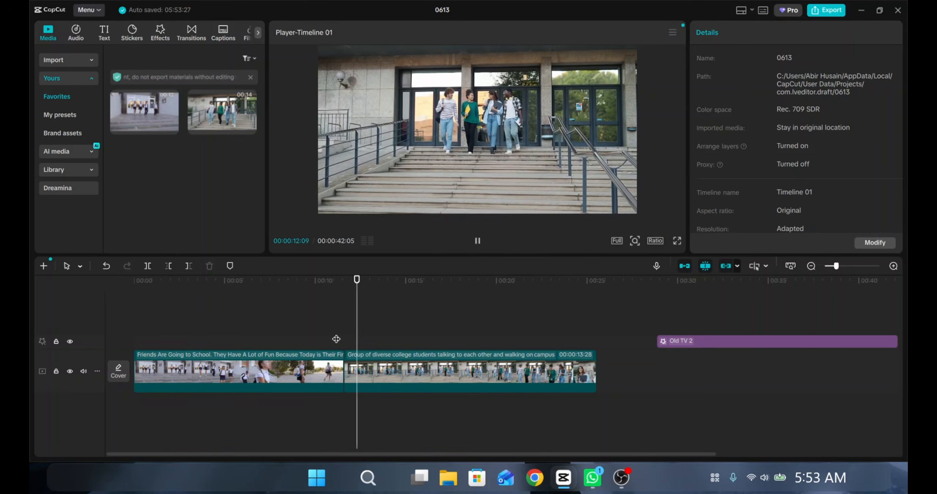
key(space)
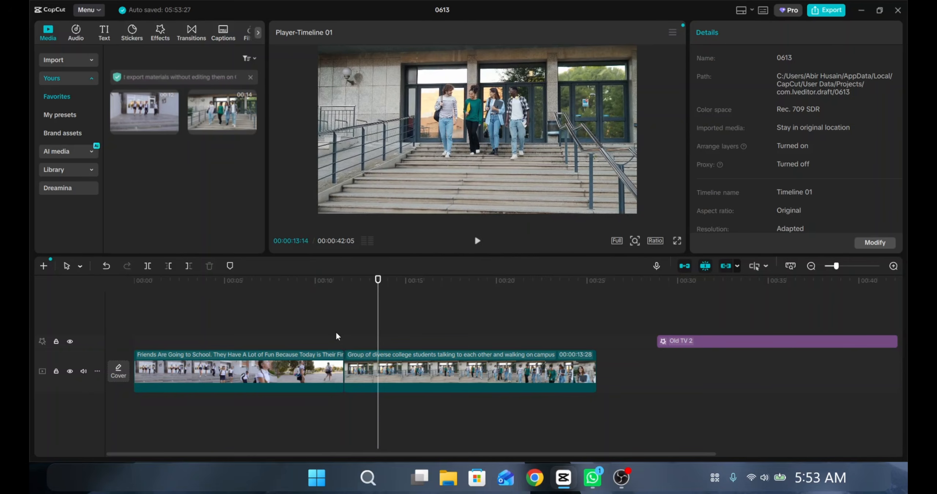
Move the Old TV 2 effect above the school friends clip, end it at the cut, and preview the result.
click(777, 341)
click(796, 339)
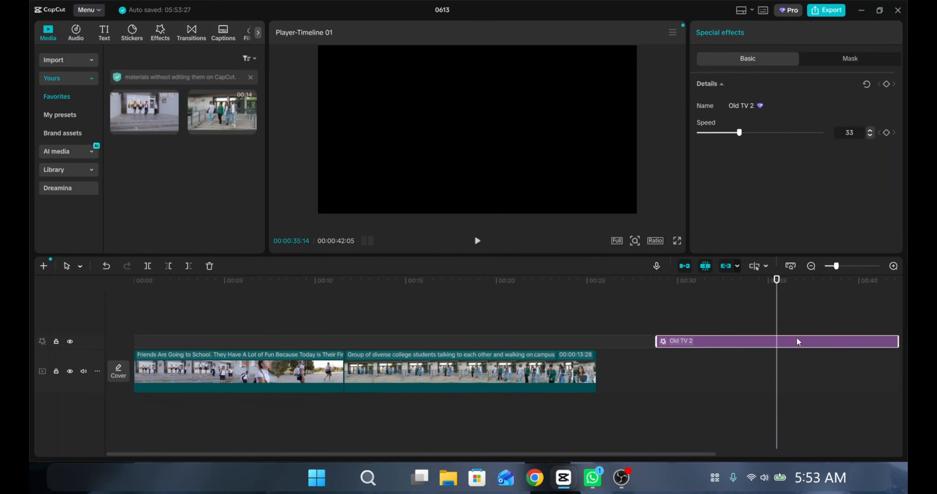
drag(797, 339, 278, 344)
drag(381, 341, 343, 347)
click(247, 320)
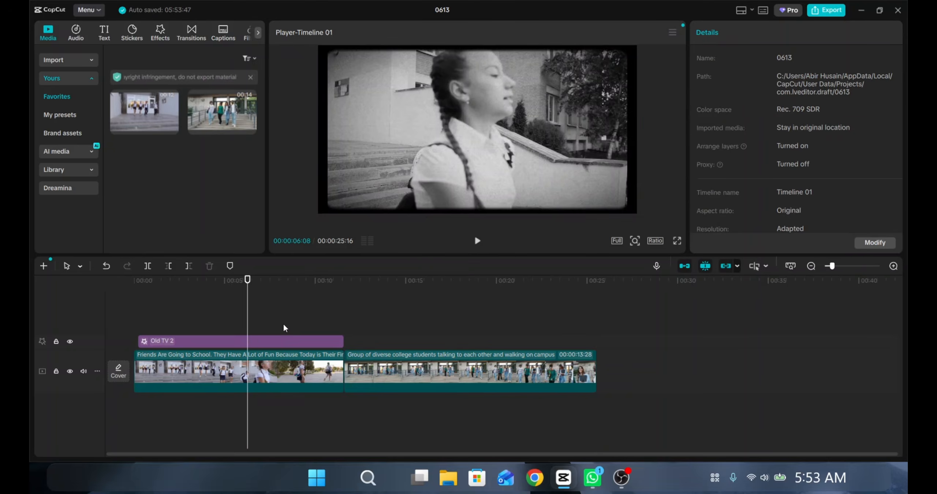
key(space)
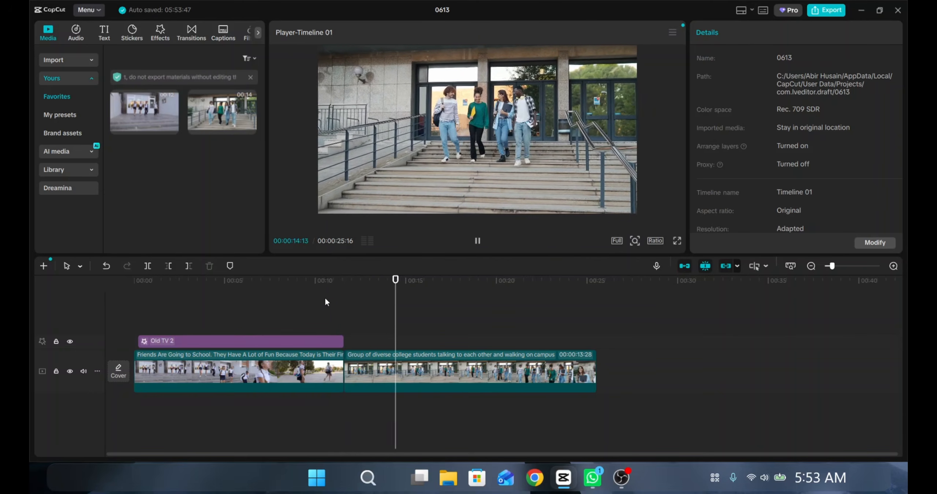
Align the Old TV 2 effect with the start of the timeline.
click(149, 329)
click(203, 343)
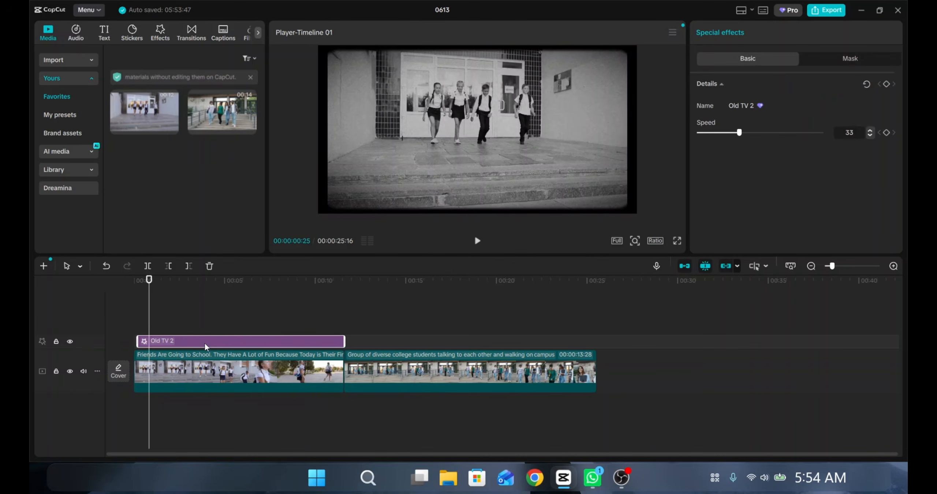
drag(206, 343, 203, 347)
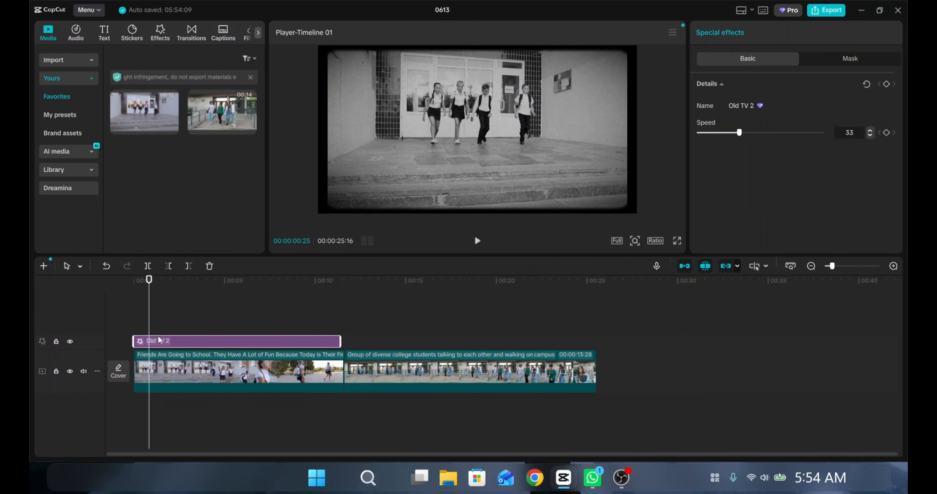
Trim the school friends clip and its Old TV 2 effect to end at 00:00:03:29, and play from near the start.
click(183, 329)
click(206, 327)
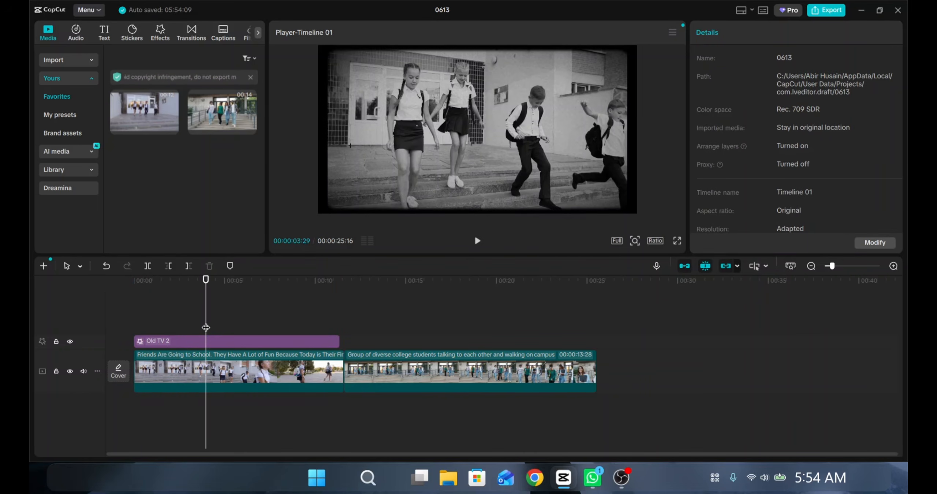
key(w)
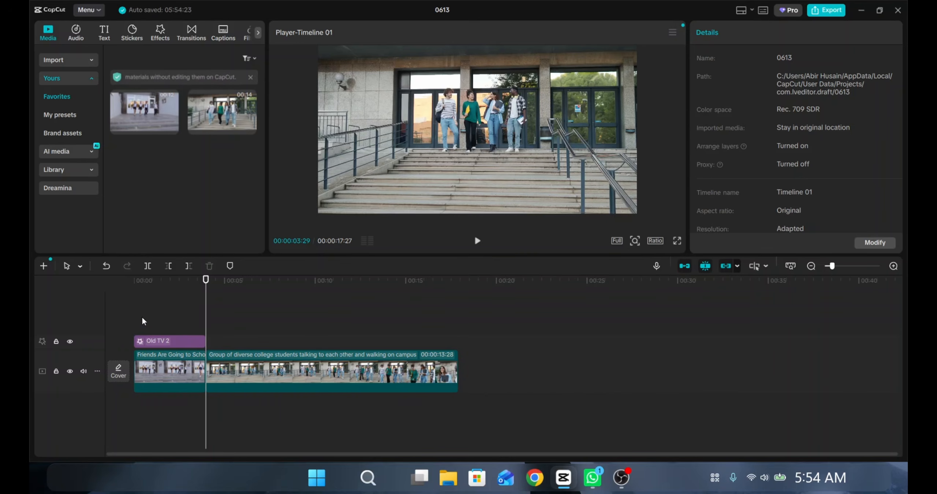
click(141, 323)
key(space)
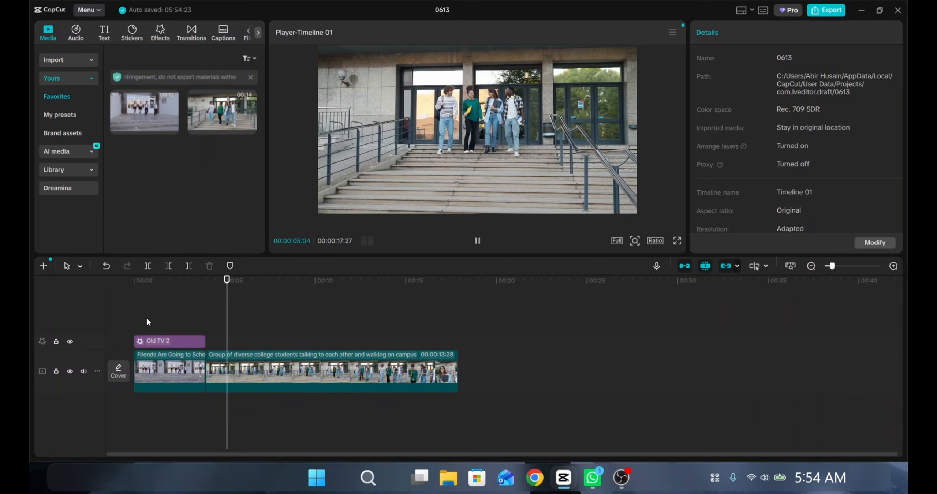
Split the college students clip at 00:00:09:25, delete the part after it, and play the shortened timeline.
click(311, 327)
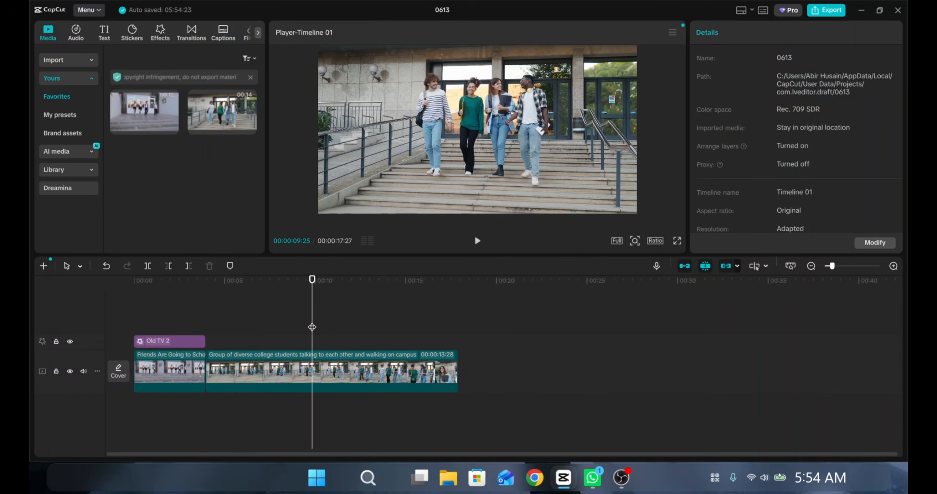
click(344, 368)
key(ctrl+b)
key(Delete)
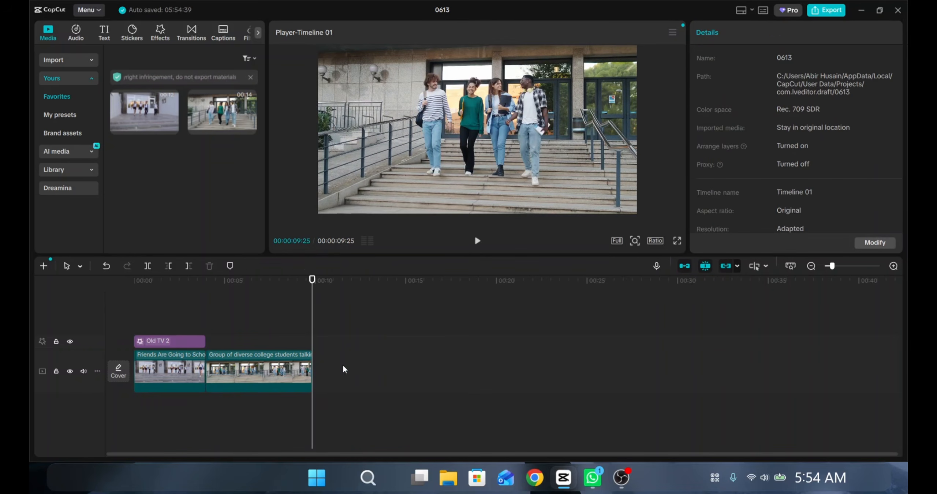
click(166, 317)
key(space)
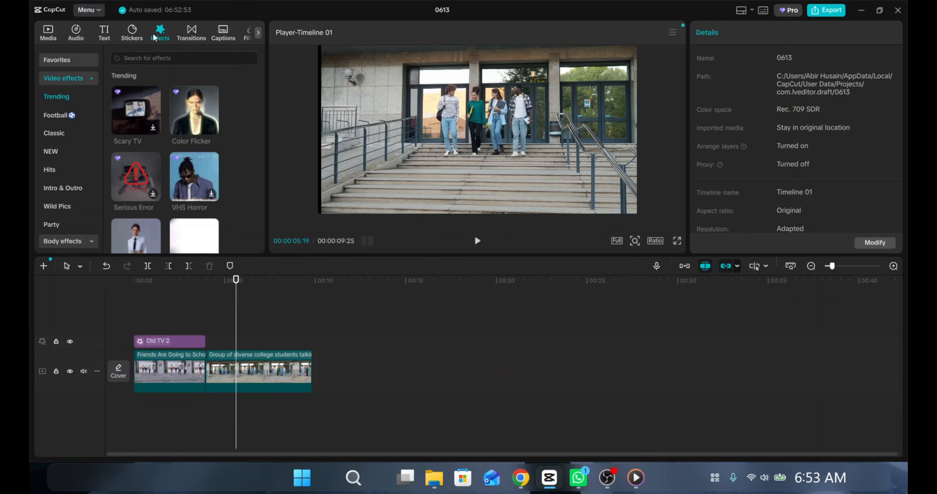
Search the video effects for blur, add Halo Blur above the college students clip at 00:00:05:19, and preview it.
click(167, 57)
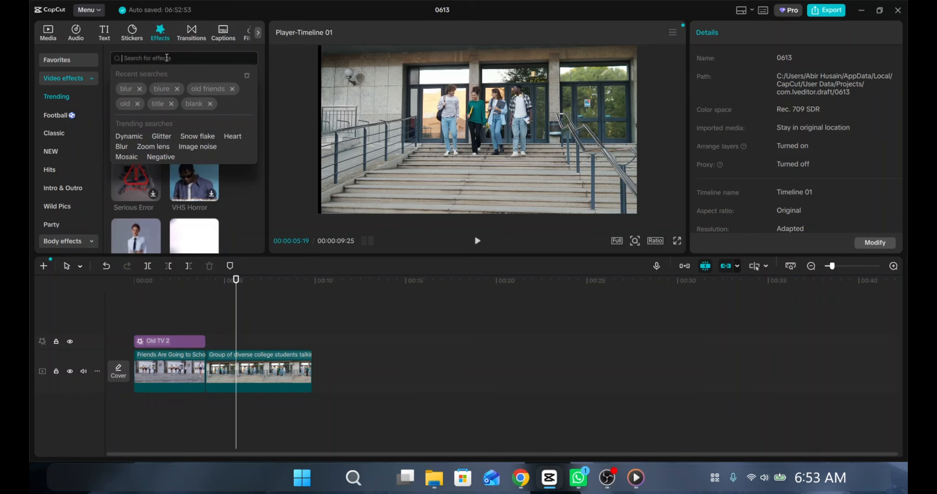
text(blur)
click(163, 80)
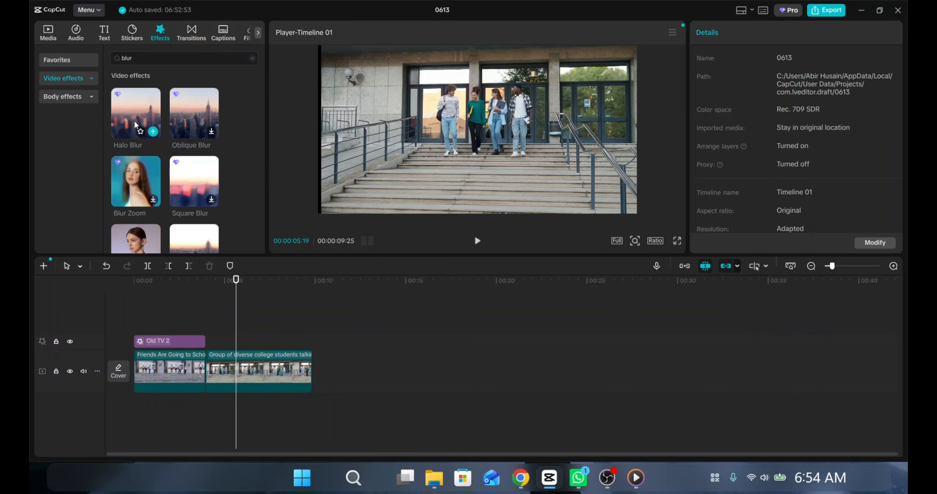
click(153, 132)
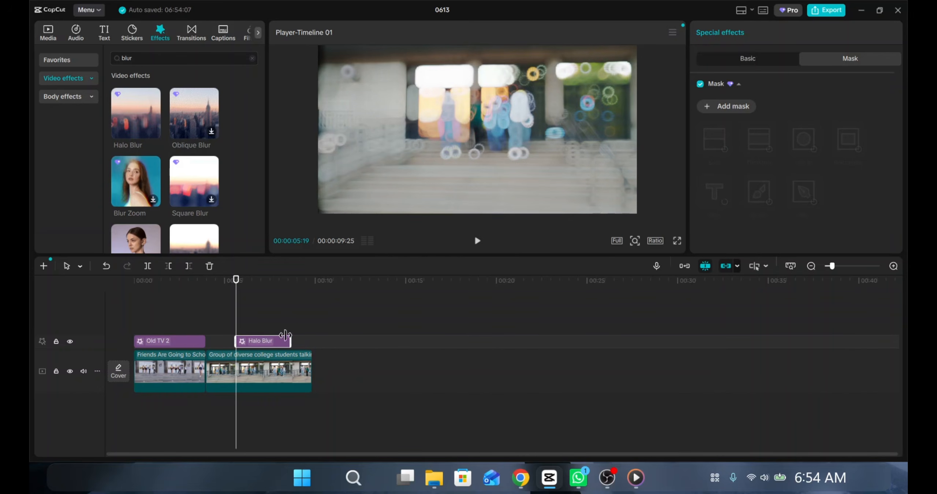
key(space)
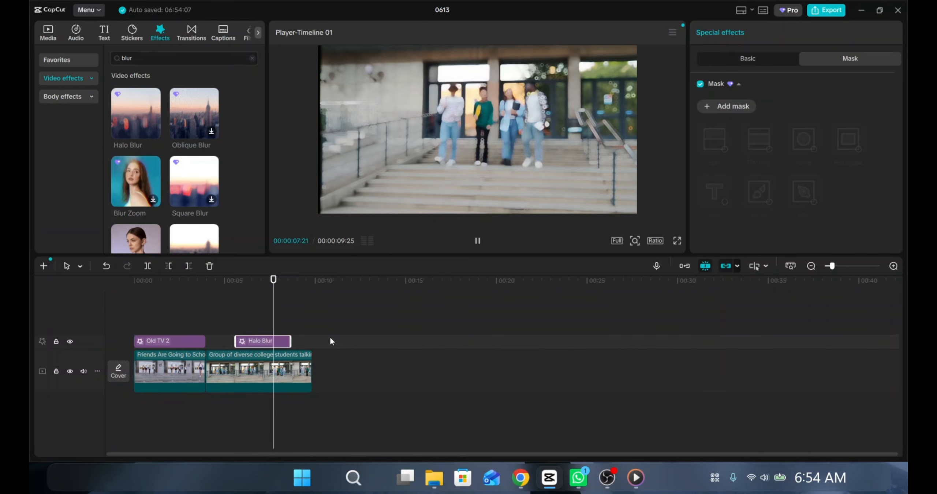
key(space)
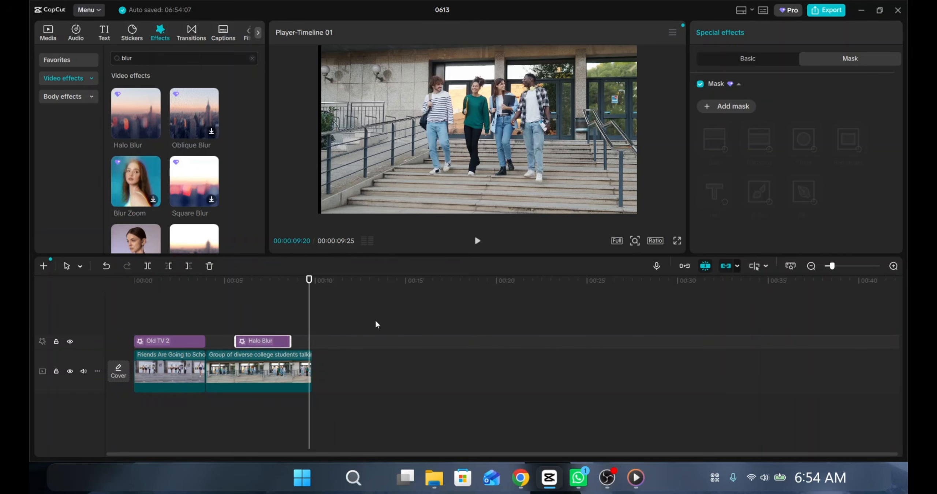
Add a Rectangle mask to Halo Blur, fit it as a flat box over the wall's upper-left area, and preview it.
click(735, 109)
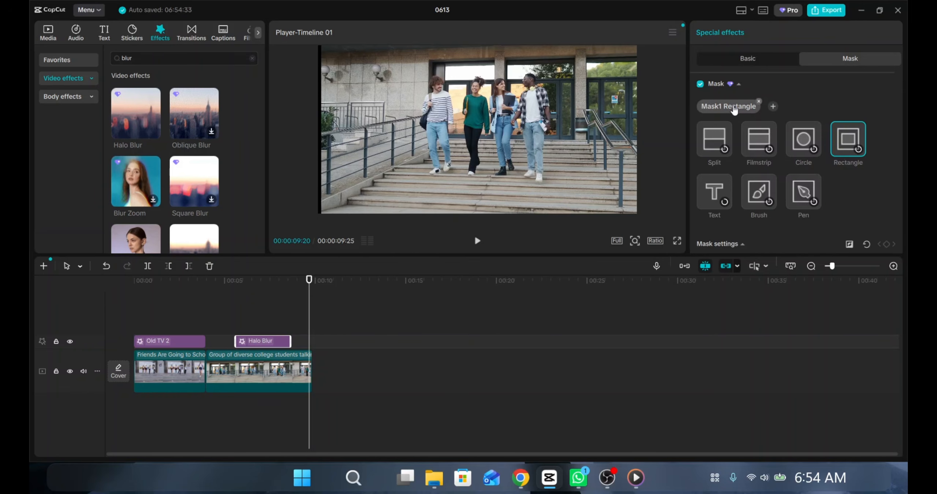
click(844, 143)
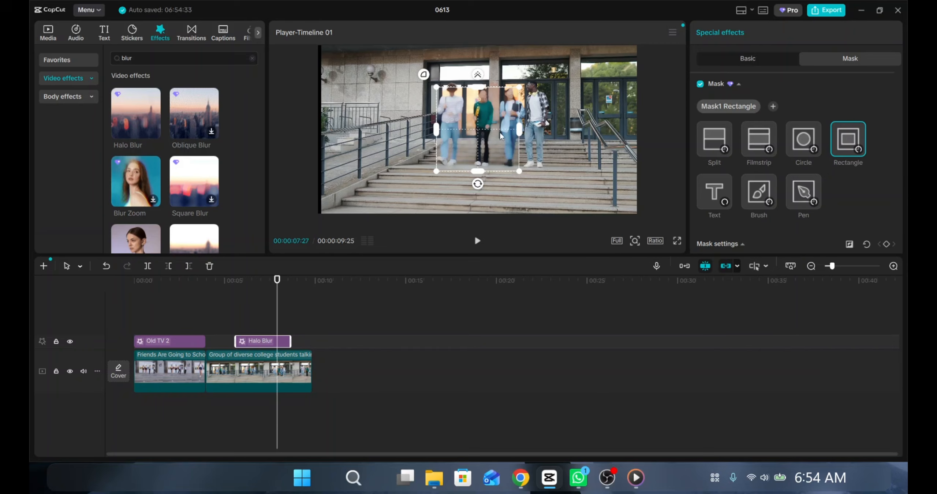
drag(484, 135, 386, 110)
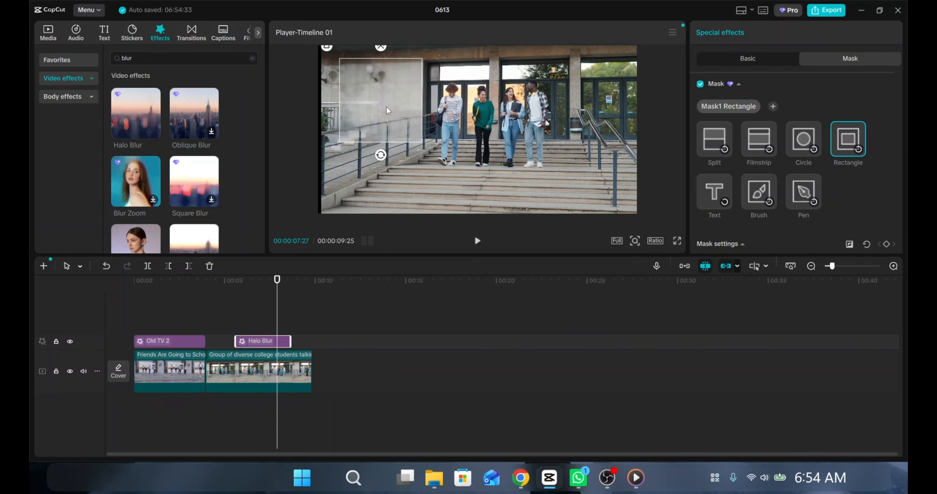
drag(381, 143, 379, 78)
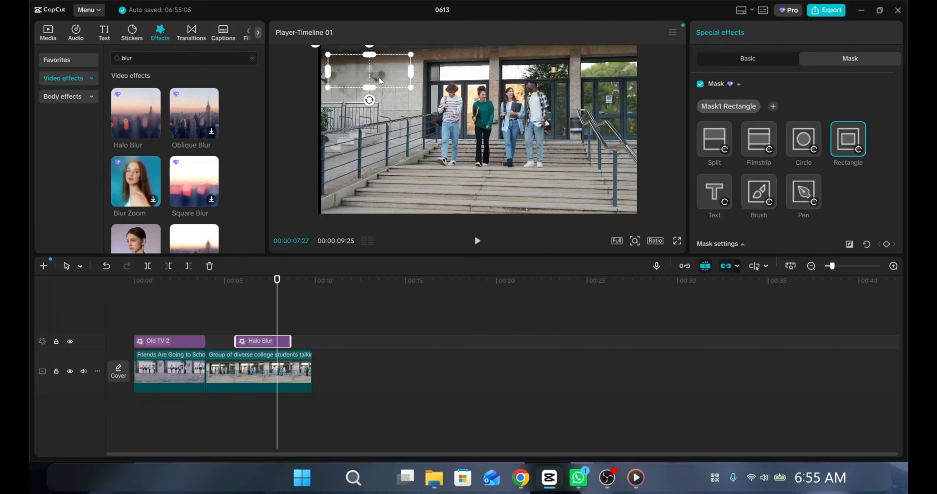
click(240, 324)
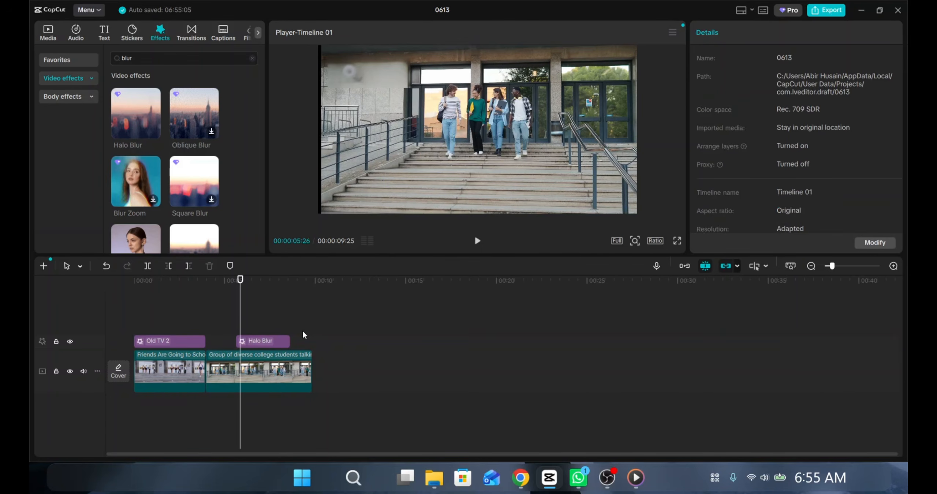
key(space)
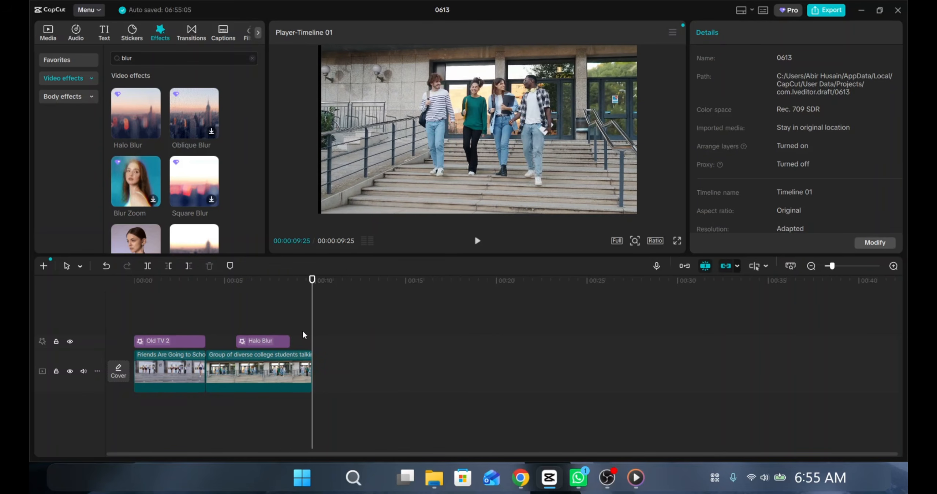
Extend the Halo Blur effect over the whole college students clip and play back the masked blur.
drag(270, 340, 312, 344)
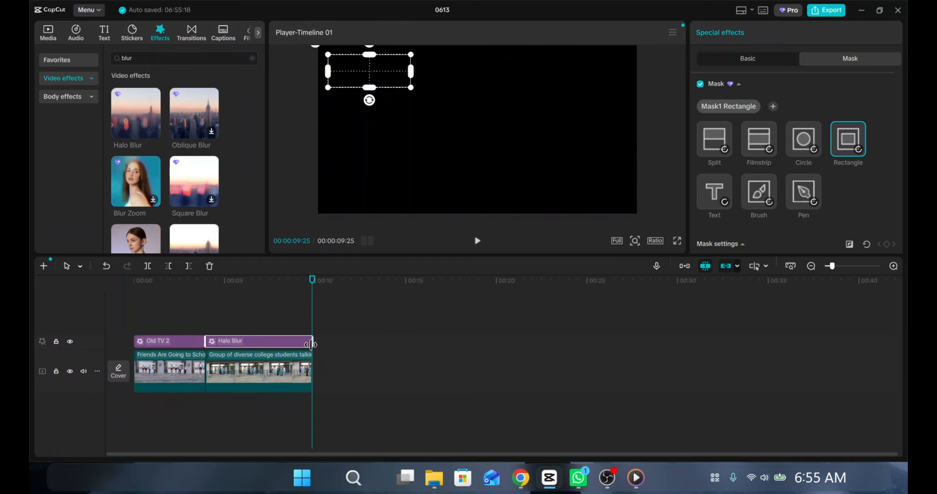
click(220, 317)
key(space)
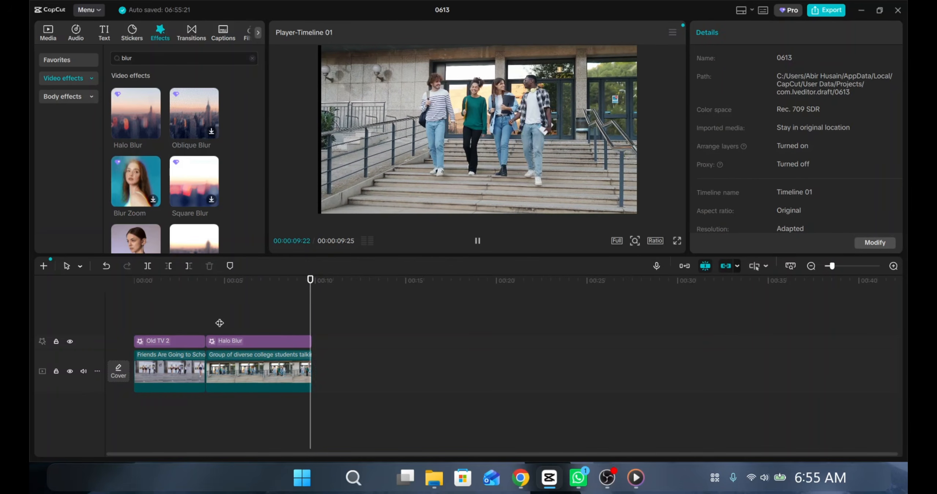
click(238, 329)
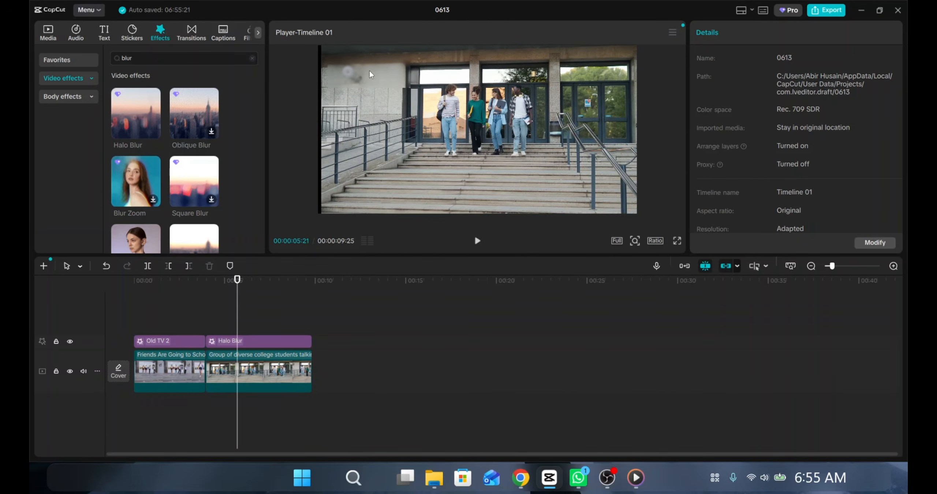
Raise the strength of the Halo Blur effect above the college students clip to its maximum.
click(306, 339)
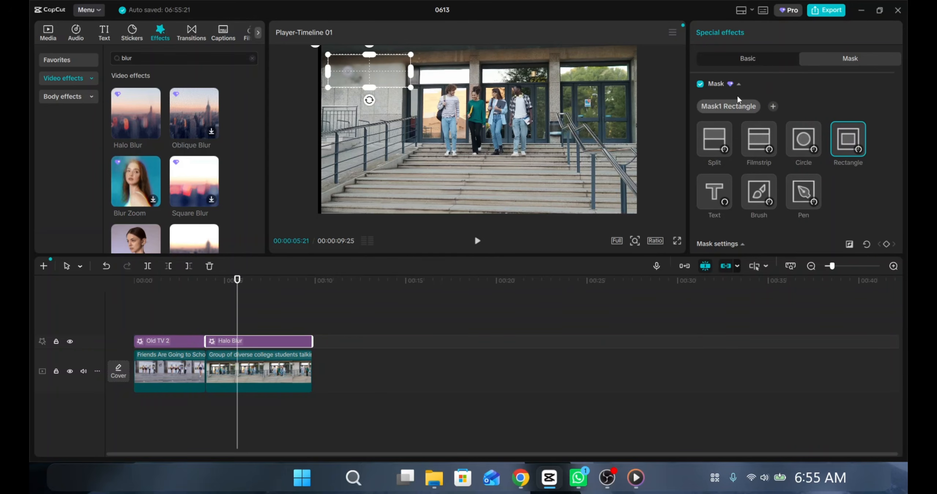
click(763, 60)
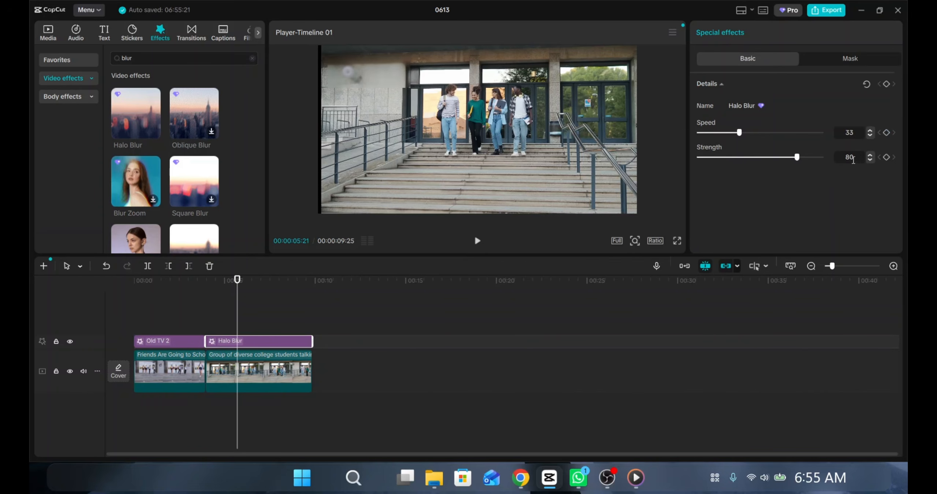
drag(797, 158, 840, 157)
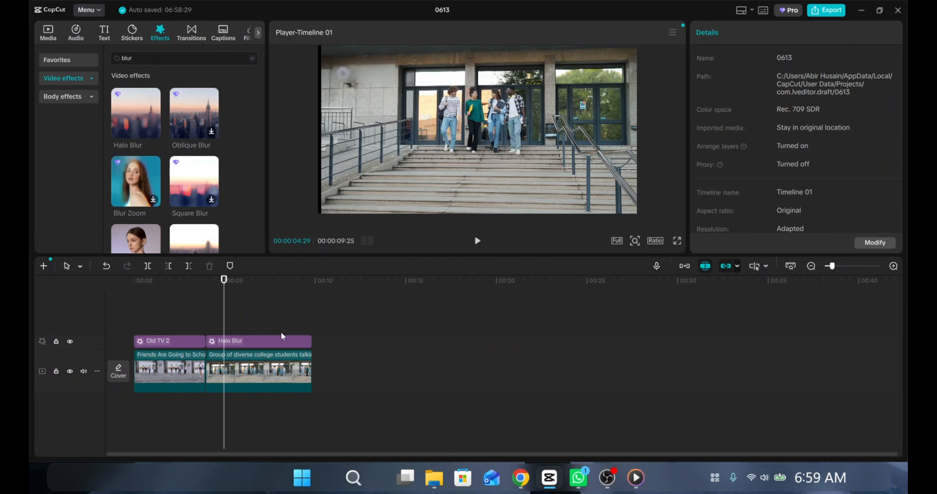
Check the masked blur around 00:00:05:18 and delete the Halo Blur effect from the timeline.
click(271, 330)
click(235, 331)
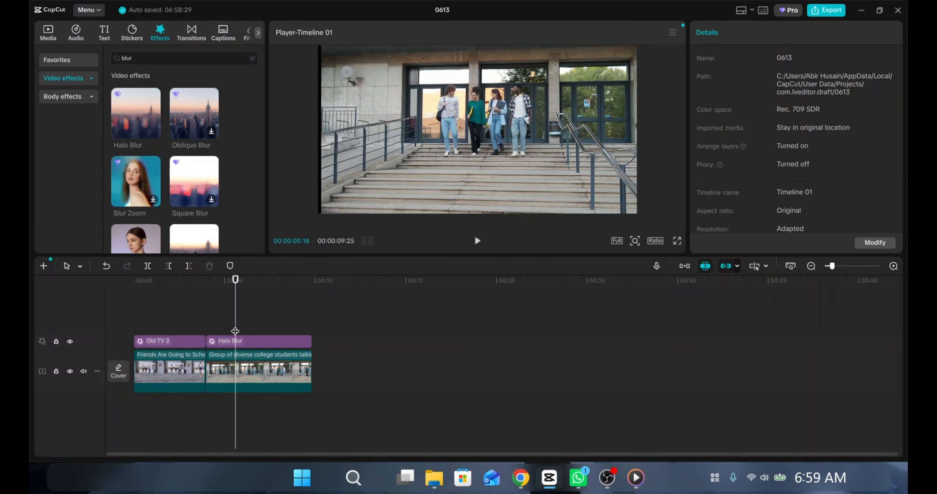
click(257, 341)
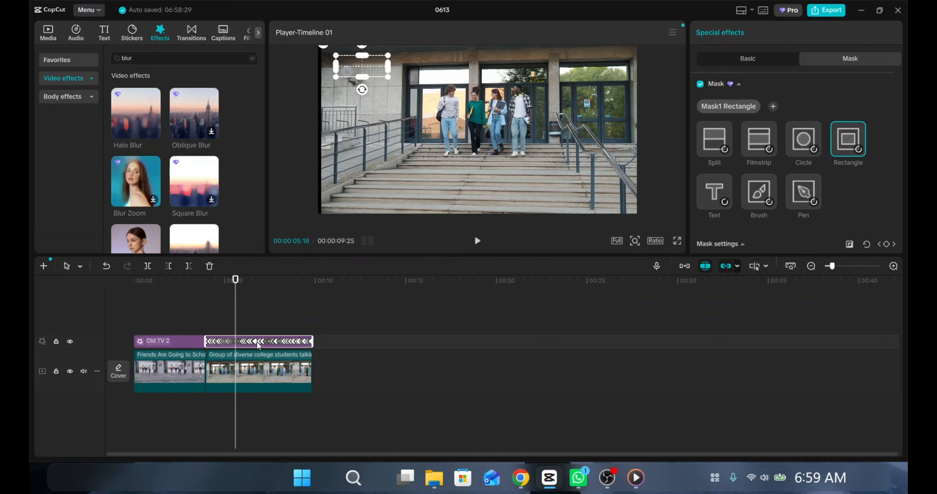
key(Delete)
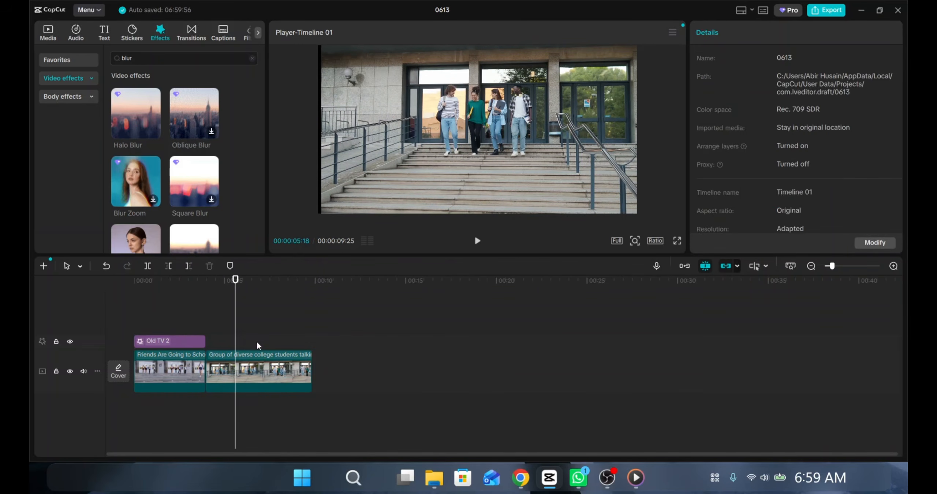
Add the orange Trending text effect with white outline at 00:00:04:23, plus a second copy directly after it.
click(220, 329)
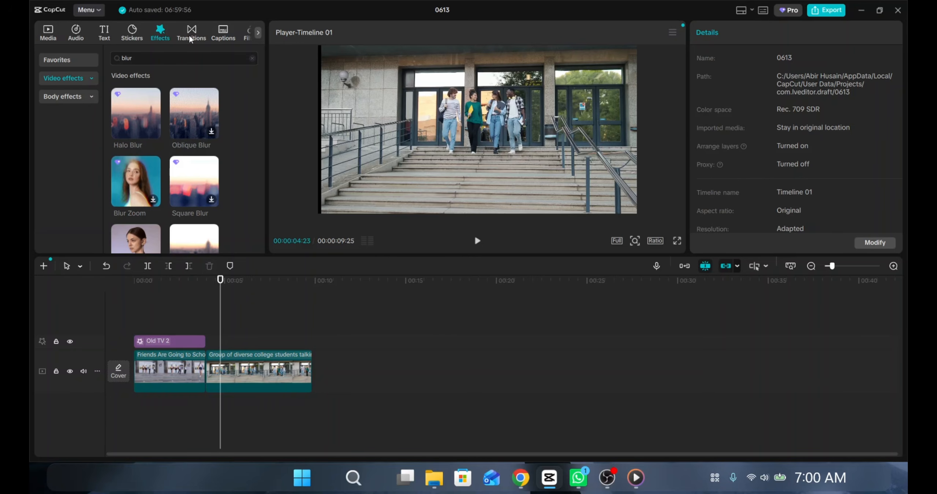
click(105, 37)
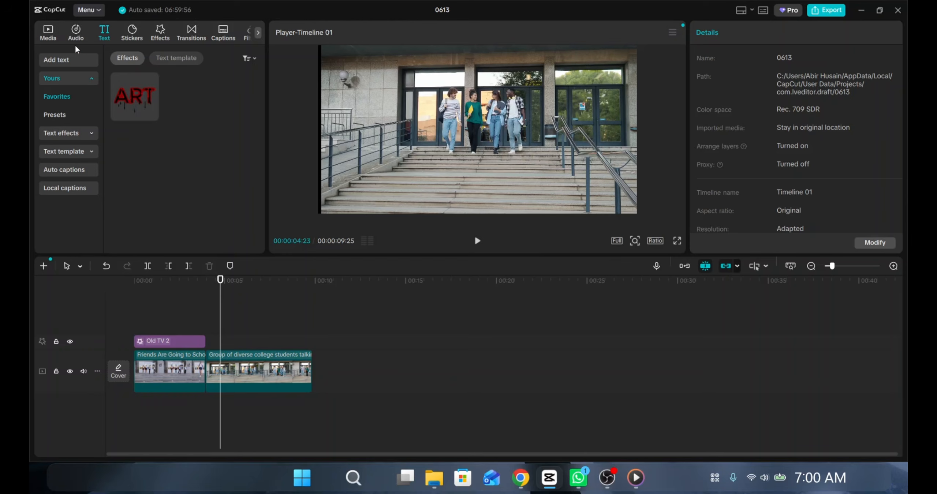
click(67, 134)
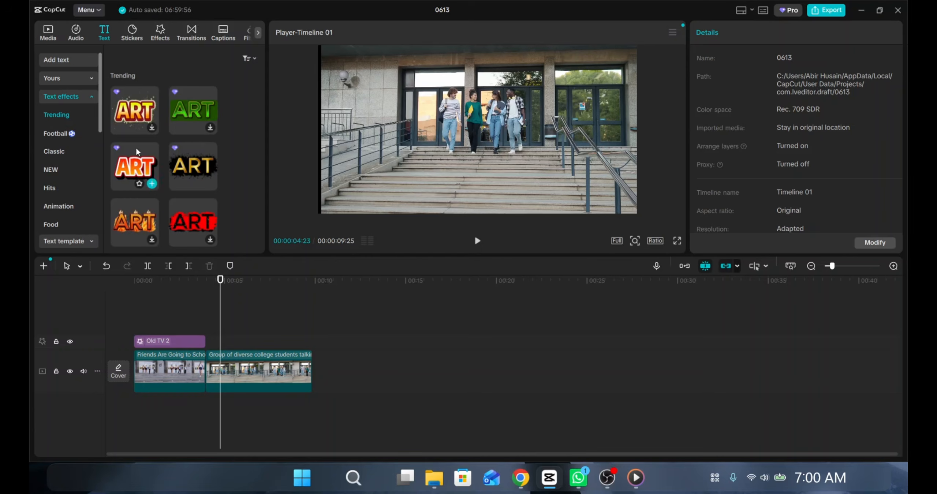
click(133, 117)
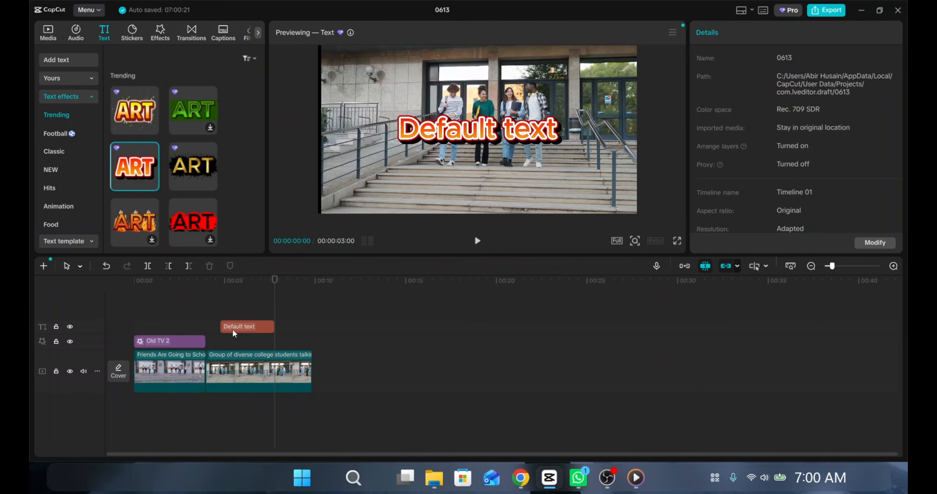
click(151, 184)
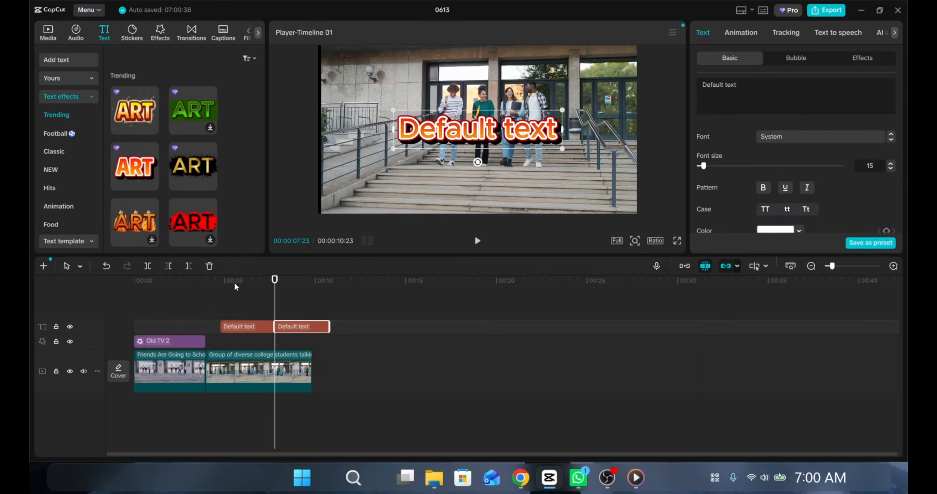
Delete the first of the two text clips and fit the remaining one over the whole college students clip.
click(235, 329)
key(Delete)
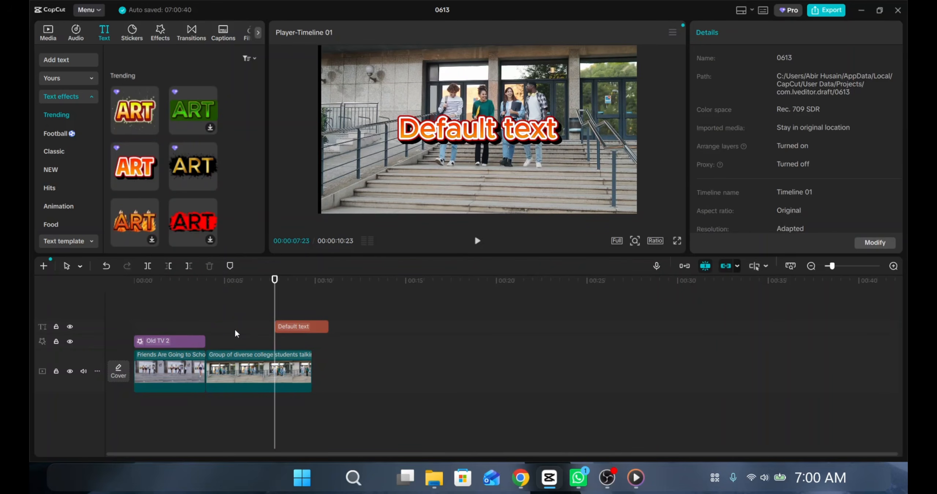
click(298, 331)
mouse_move(310, 328)
mouse_down()
mouse_move(278, 343)
mouse_move(242, 341)
mouse_move(263, 328)
mouse_move(311, 329)
mouse_up()
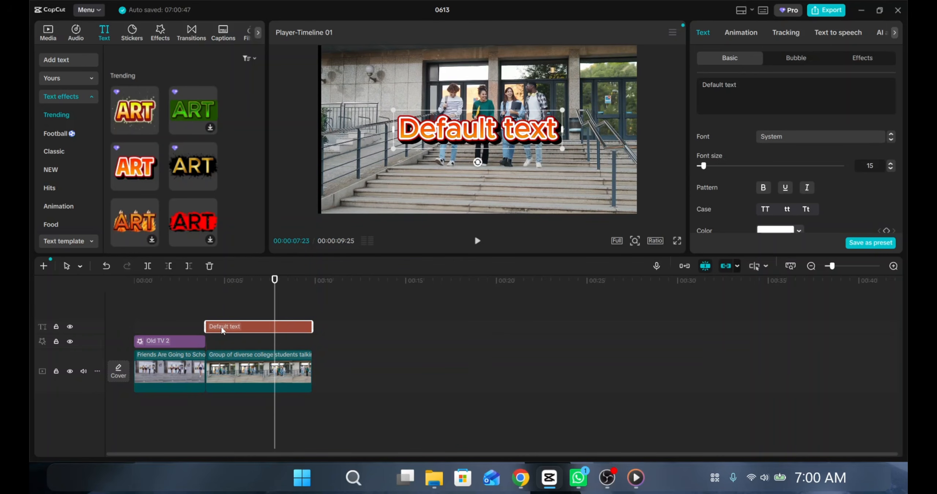
Replace the default wording of the text clip with "Collage life".
drag(753, 86, 696, 86)
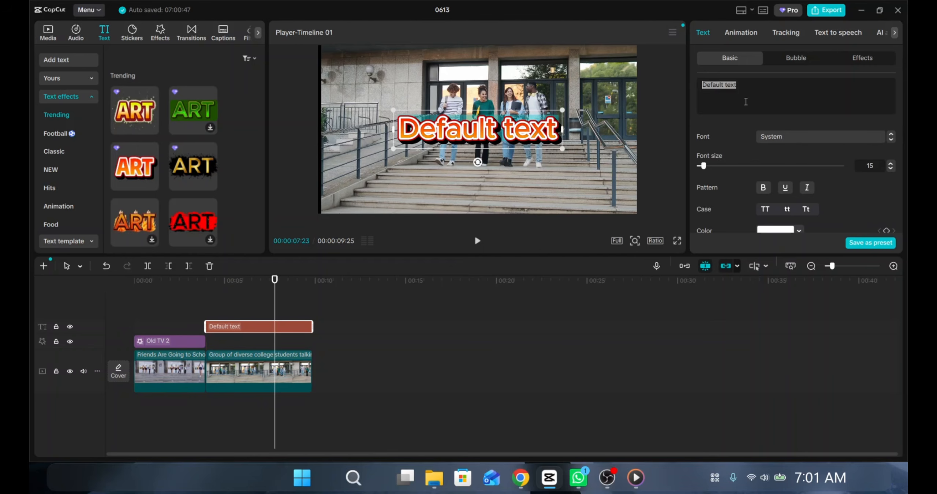
text(C)
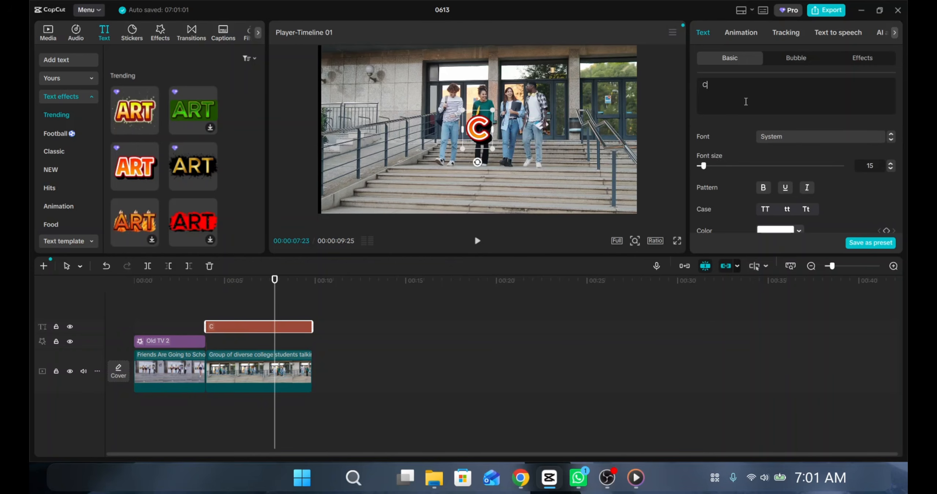
text(o)
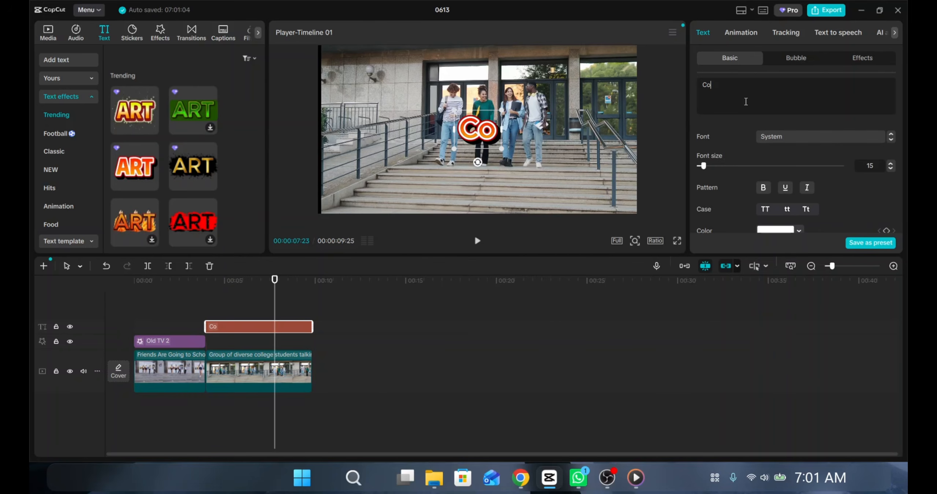
text(llage life)
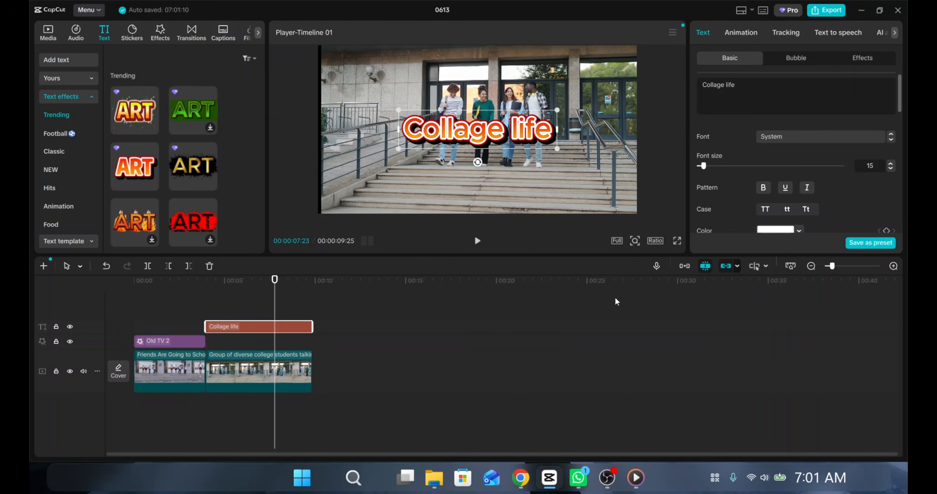
Move the "Collage life" title to the wall at the frame's upper left, shrink it, and play back the result.
click(565, 337)
drag(490, 135, 422, 87)
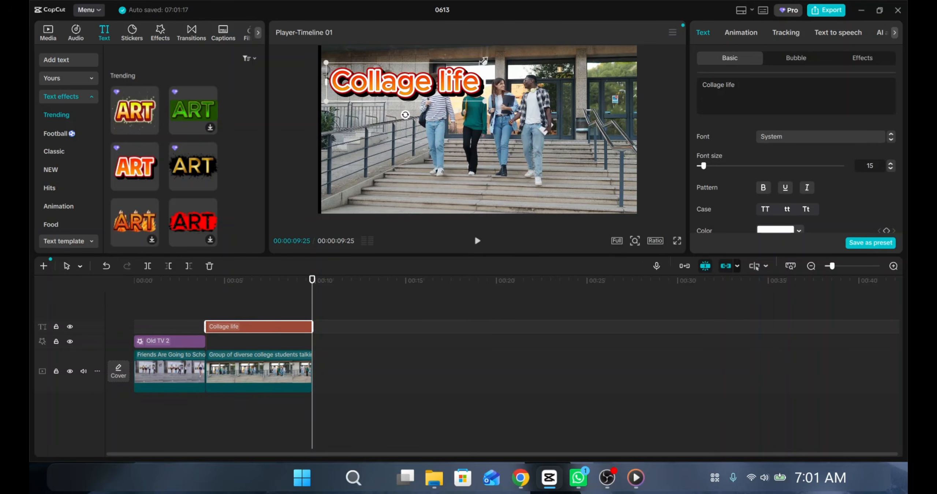
drag(485, 63, 386, 89)
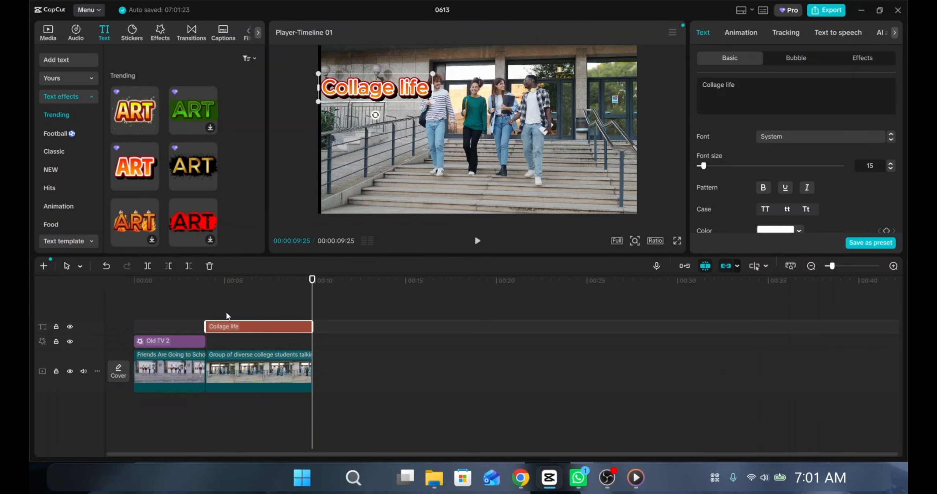
click(214, 301)
key(space)
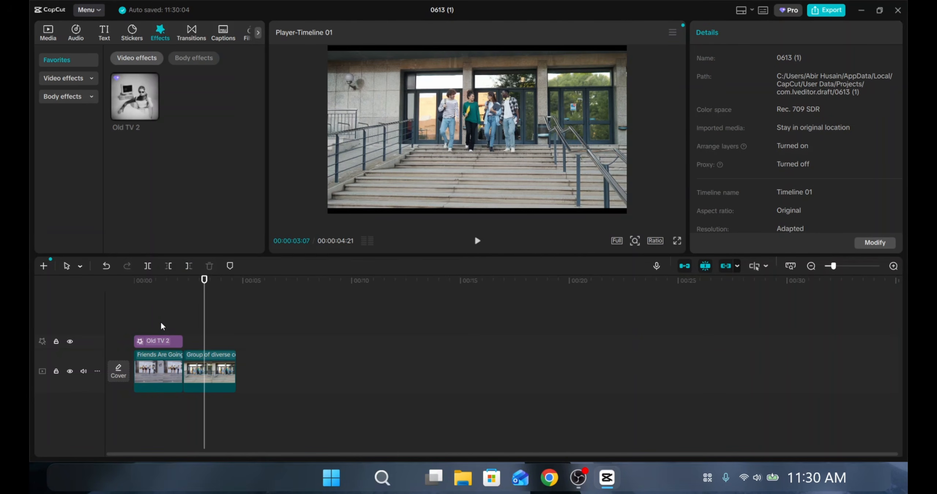
Play the 0613 (1) timeline from the Old TV 2 section to its end, and return to 00:00:02:21.
click(160, 329)
key(space)
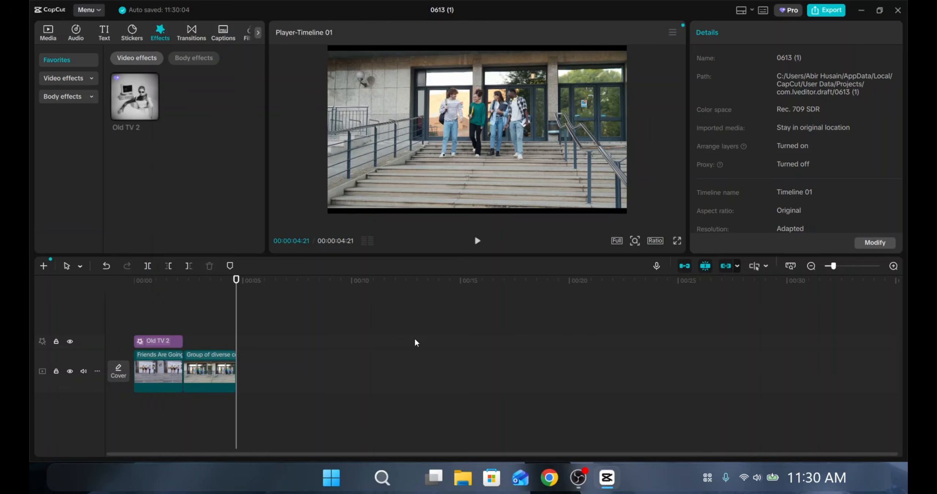
click(193, 329)
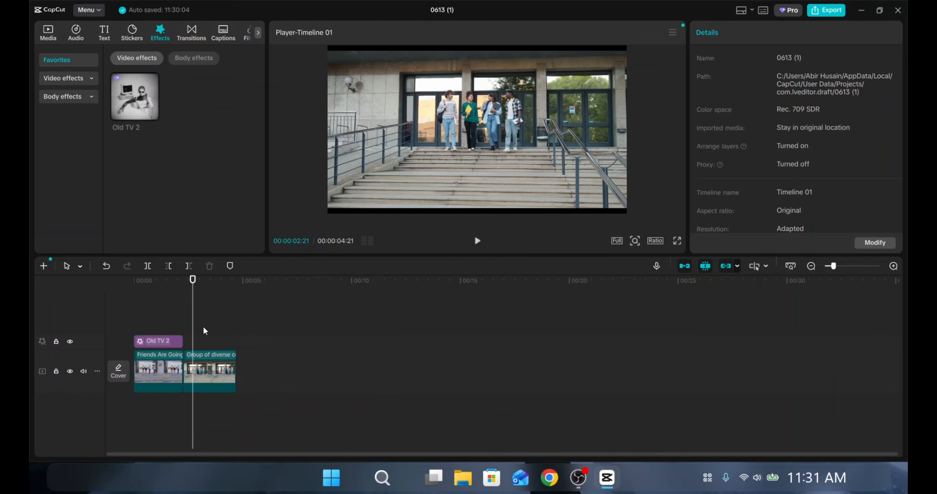
Import the dynamic island cover image PNG and place it on a new upper track starting at about 12 seconds.
click(49, 34)
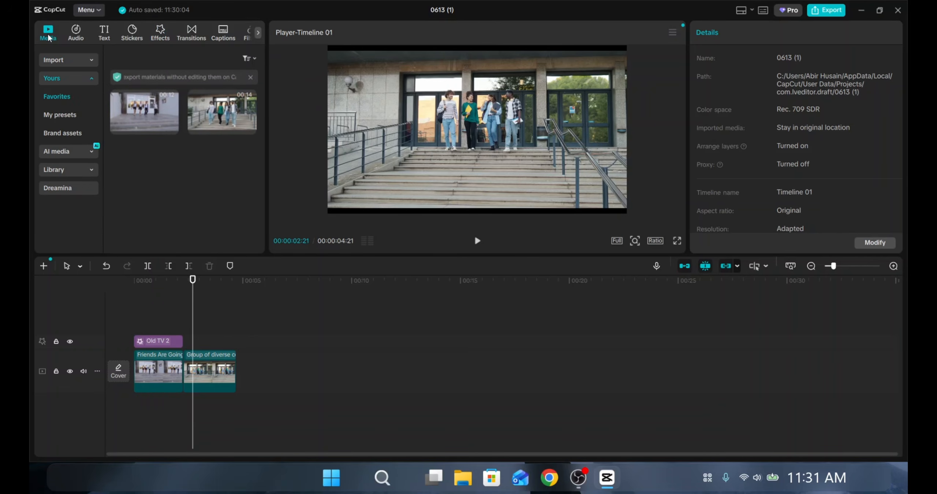
click(53, 60)
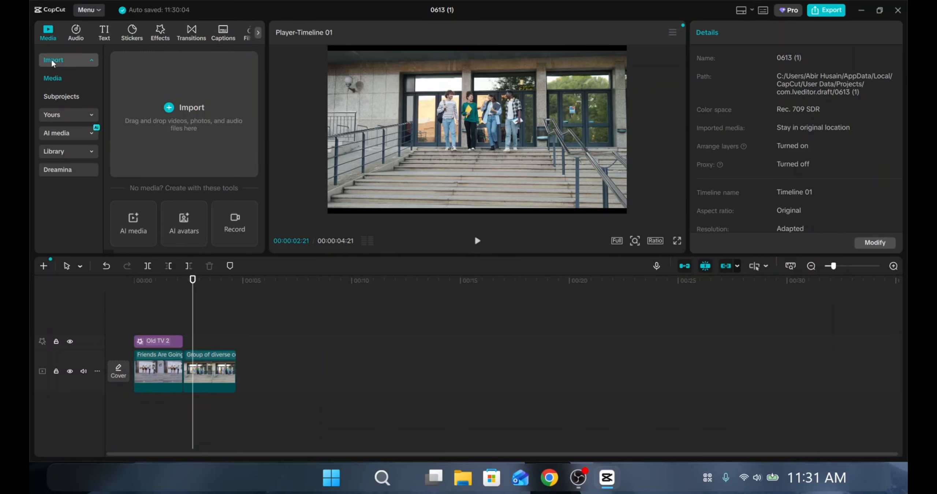
click(187, 108)
double_click(164, 112)
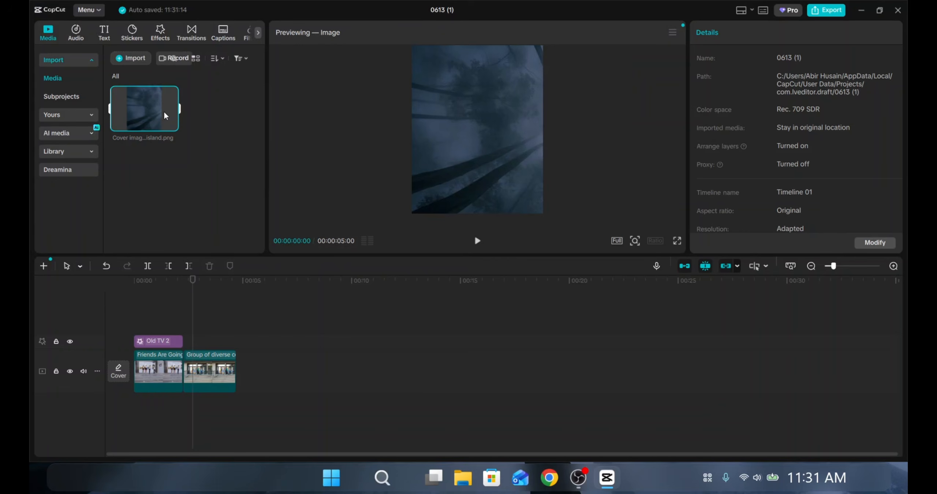
drag(143, 112, 466, 316)
Preview the cover image from 00:00:13:04 and stop playback at 00:00:14:12.
click(421, 302)
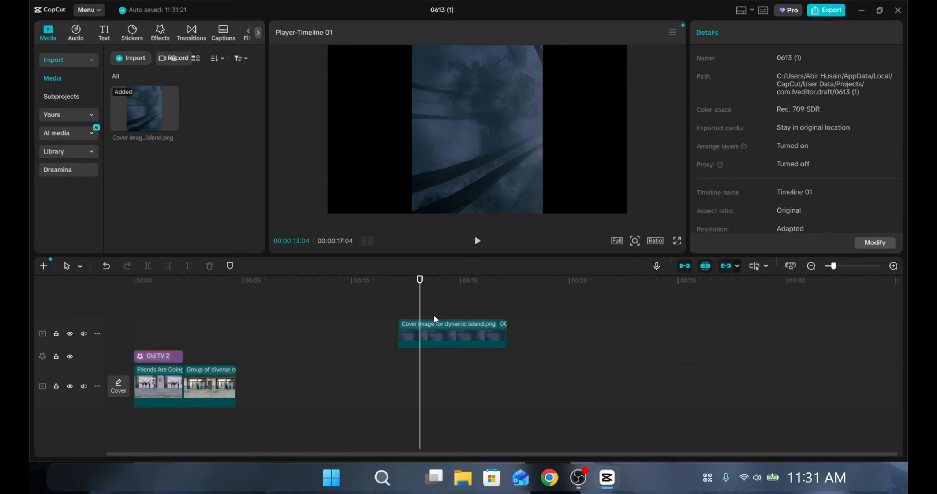
key(space)
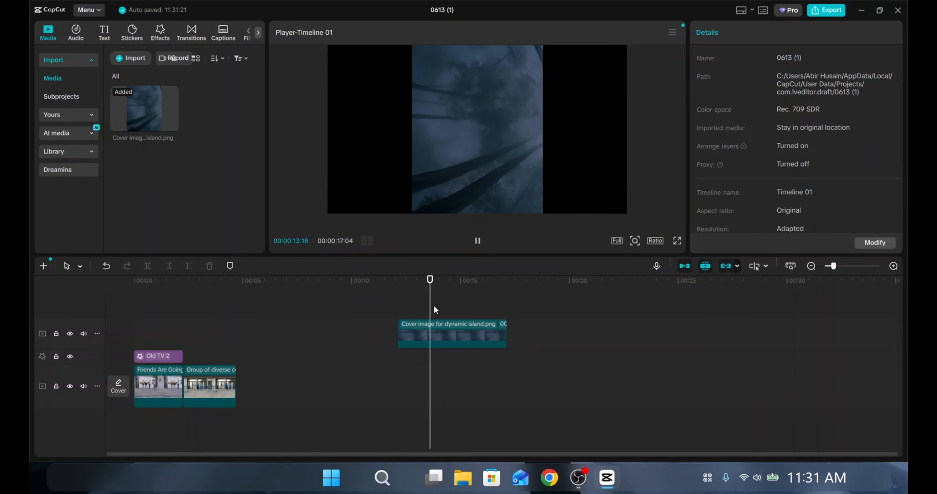
key(space)
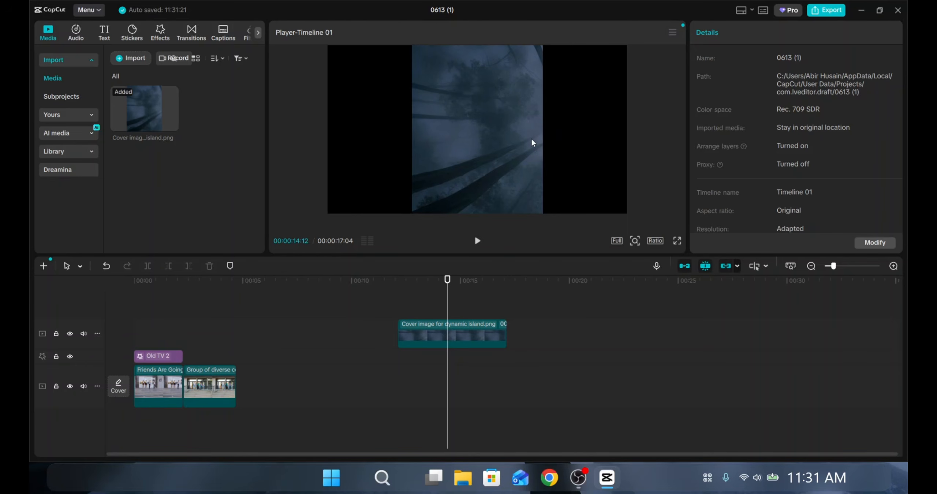
Rotate the cover image to -90° and scale it up to 180% so it fills the frame.
click(470, 333)
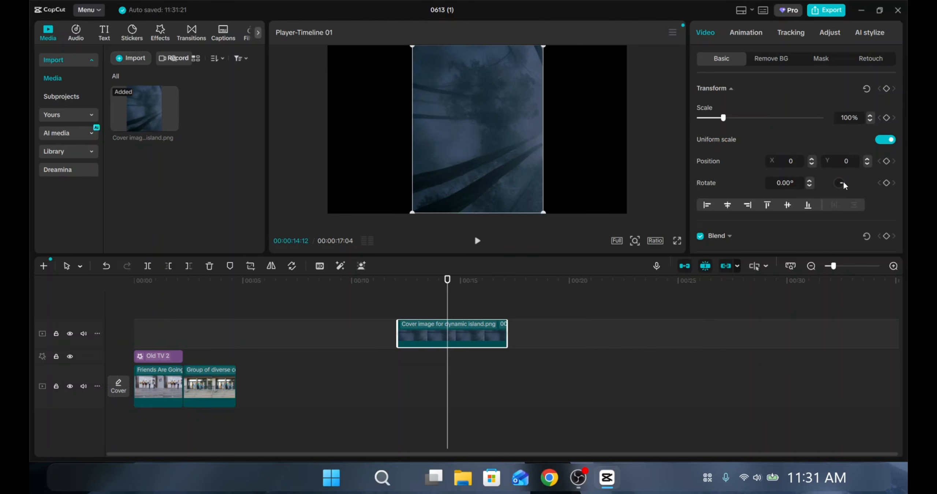
drag(841, 180, 840, 156)
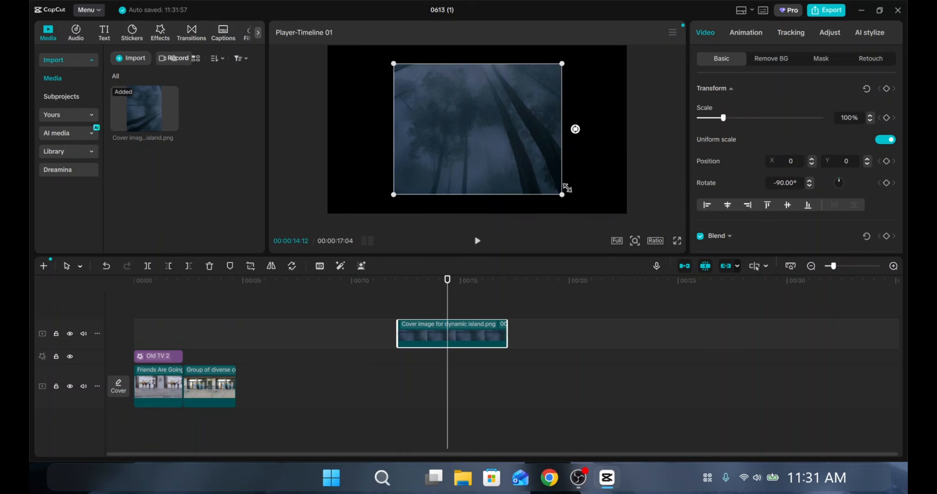
drag(563, 195, 664, 264)
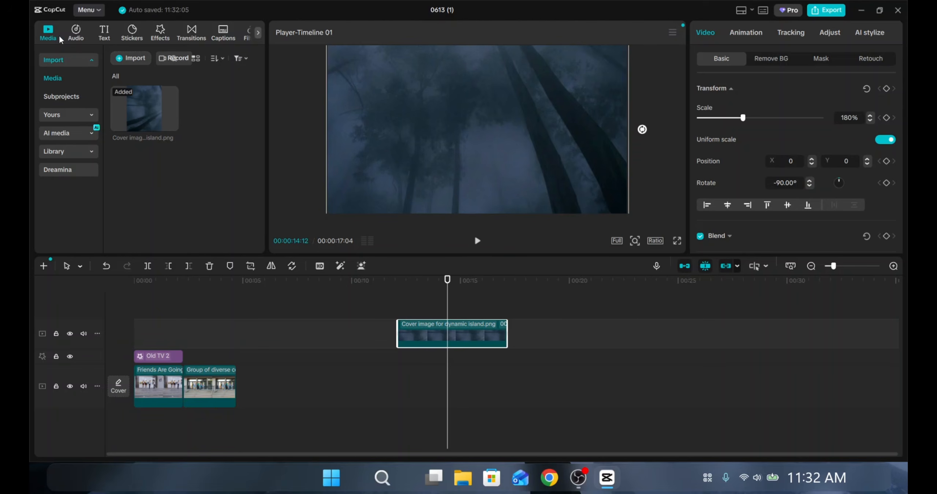
Add the gold-on-black Trending text effect above the cover image at 00:00:14:12.
click(105, 33)
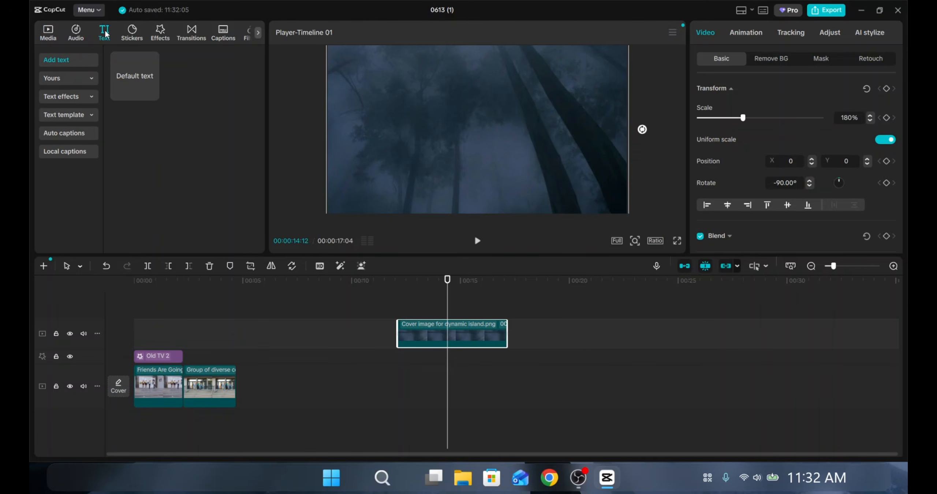
click(81, 100)
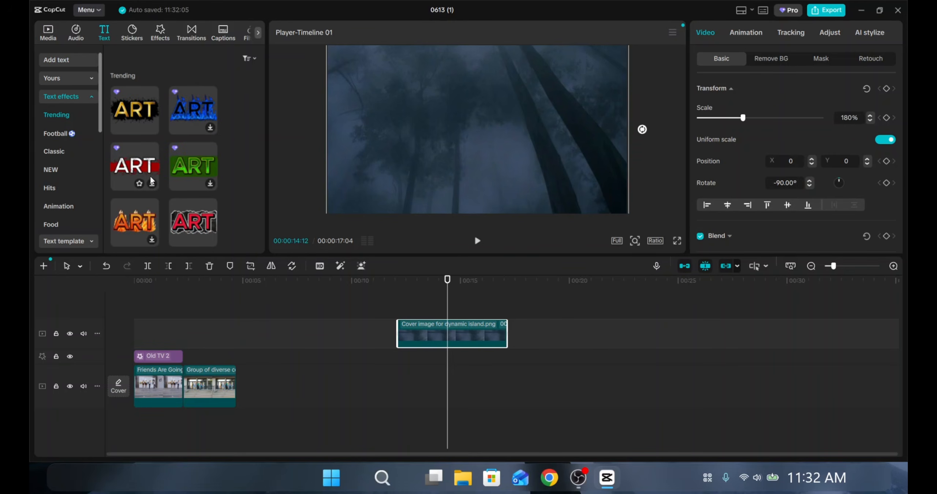
mouse_move(137, 109)
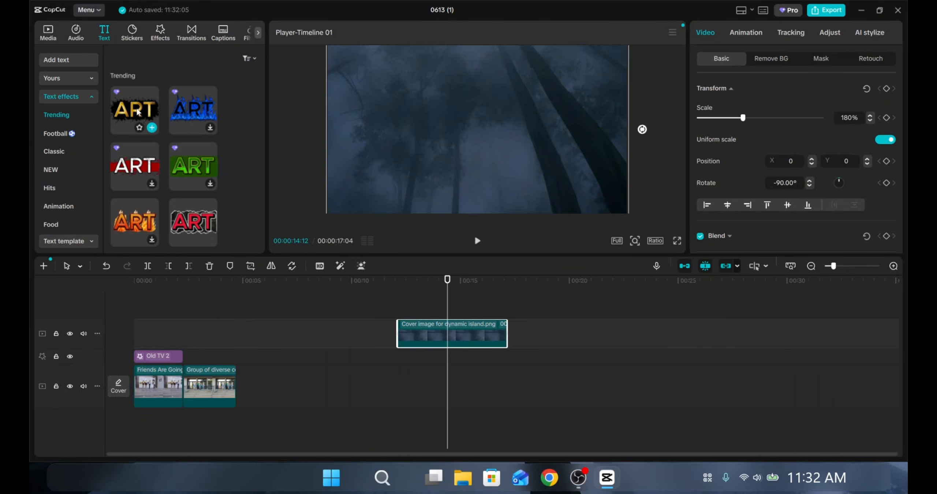
click(152, 128)
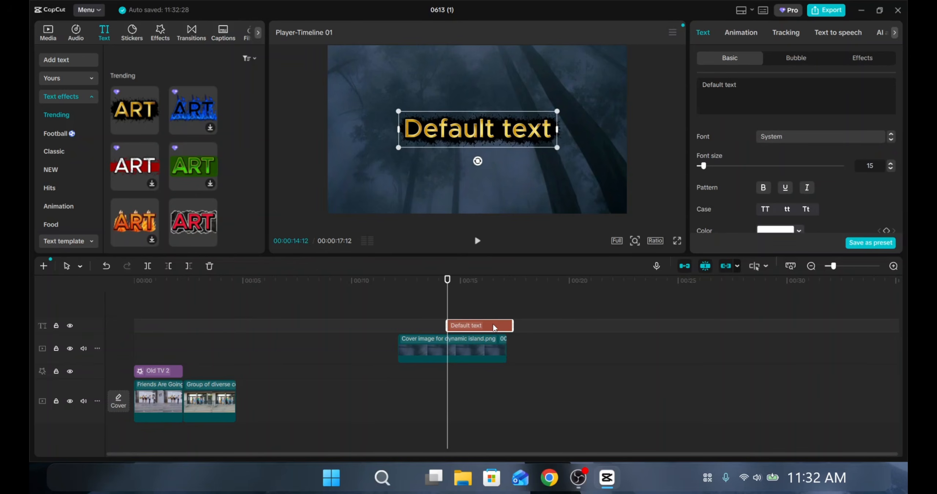
Align the text clip's start and end with the cover image clip and change its wording to "Collage Life".
mouse_move(497, 327)
mouse_down()
mouse_move(414, 326)
mouse_move(505, 336)
mouse_up()
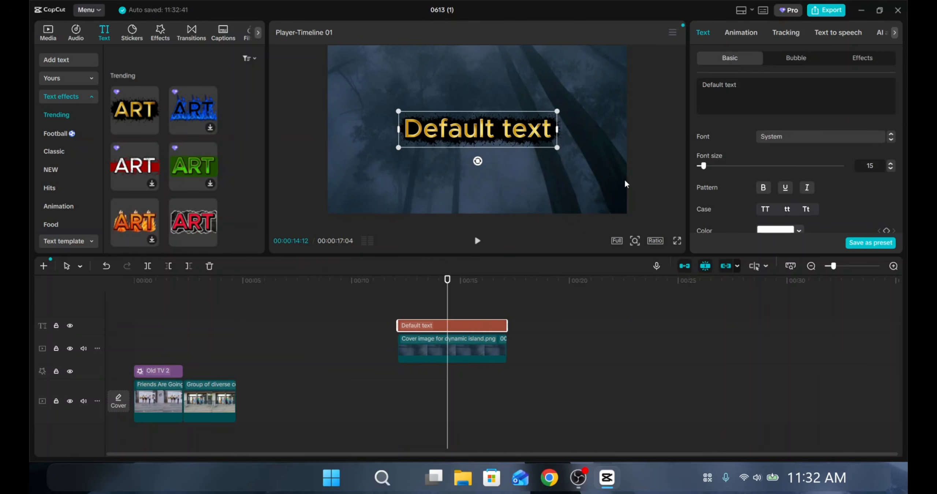
click(756, 87)
triple_click(727, 86)
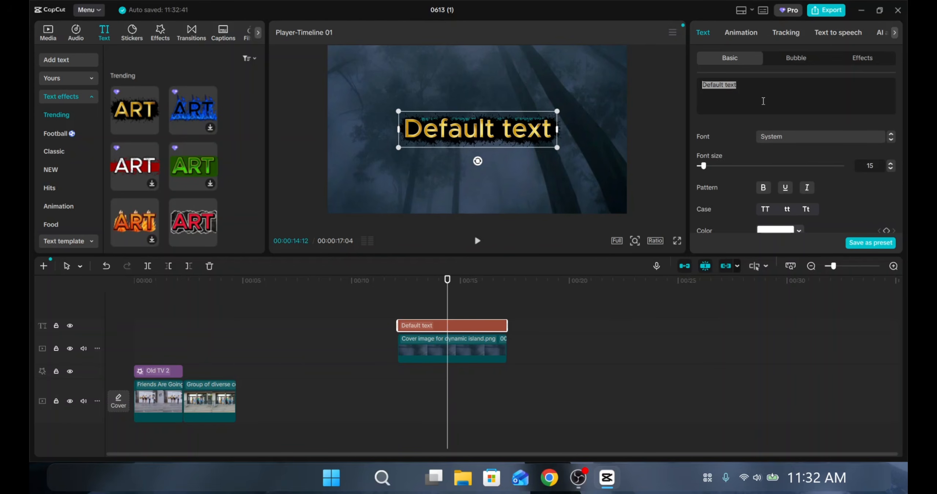
text(Collage Life)
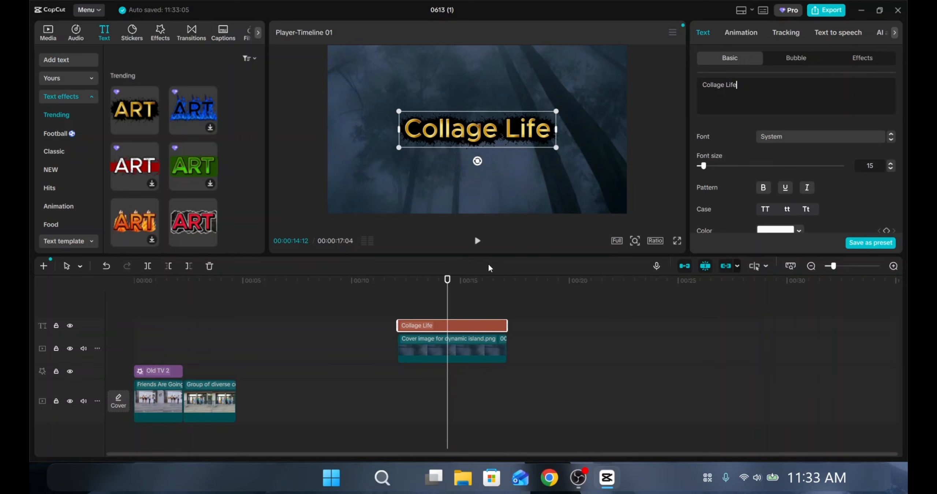
Trim the Collage Life title and the cover image so both end at 00:00:13:04.
click(470, 282)
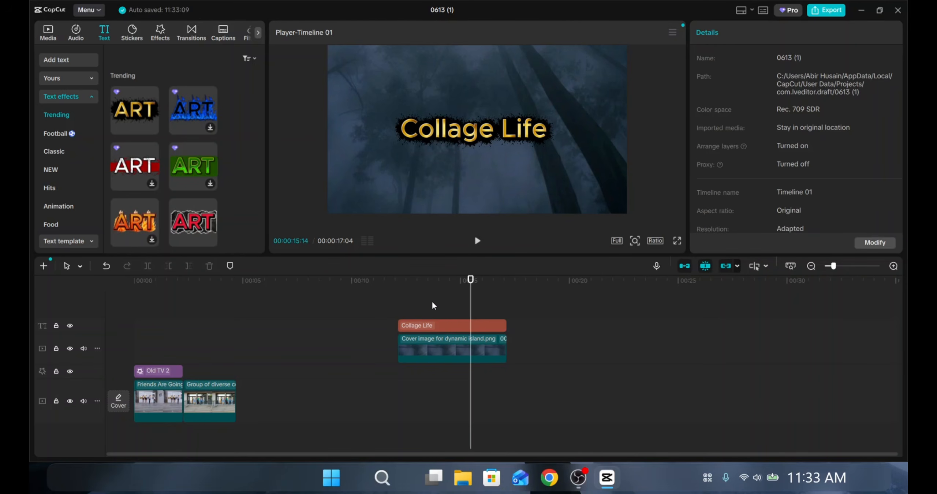
click(420, 298)
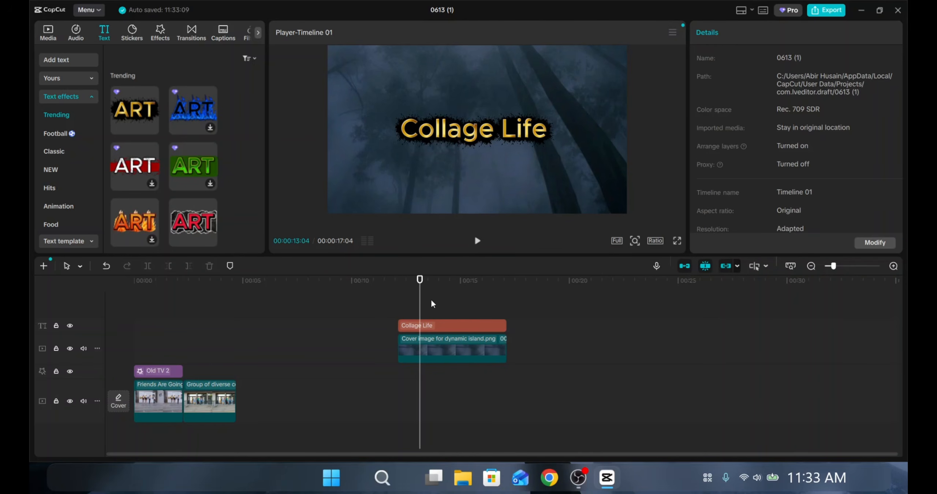
key(w)
click(377, 307)
drag(389, 306, 435, 381)
click(429, 322)
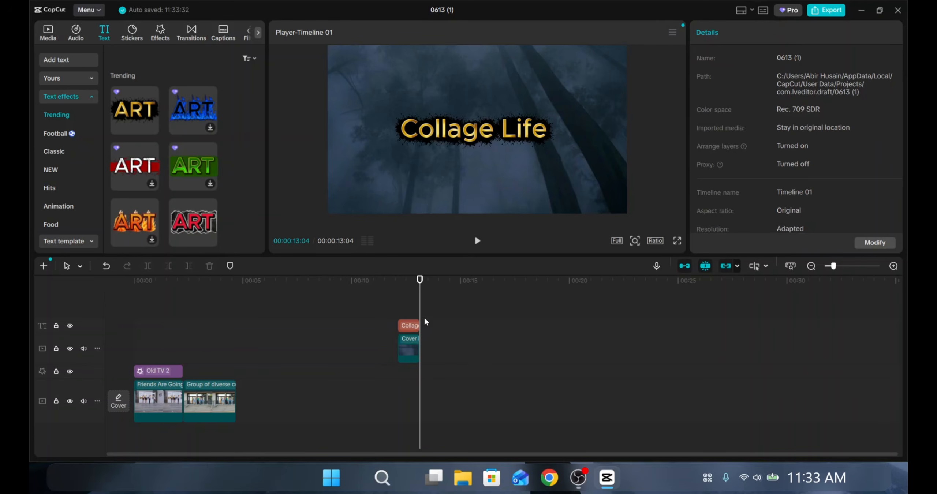
click(407, 315)
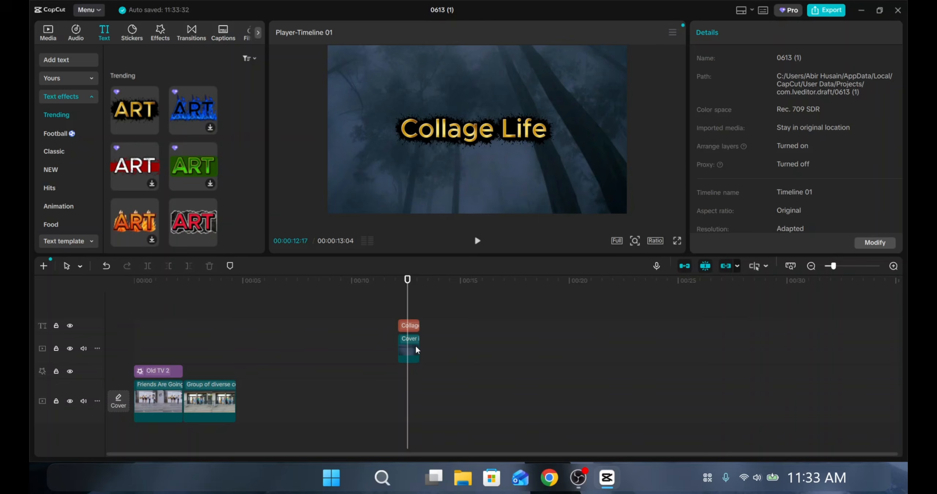
Move the Group of diverse clip to the upper track at about 21 seconds and put the cover image right after the Friends Are Going clip.
click(217, 394)
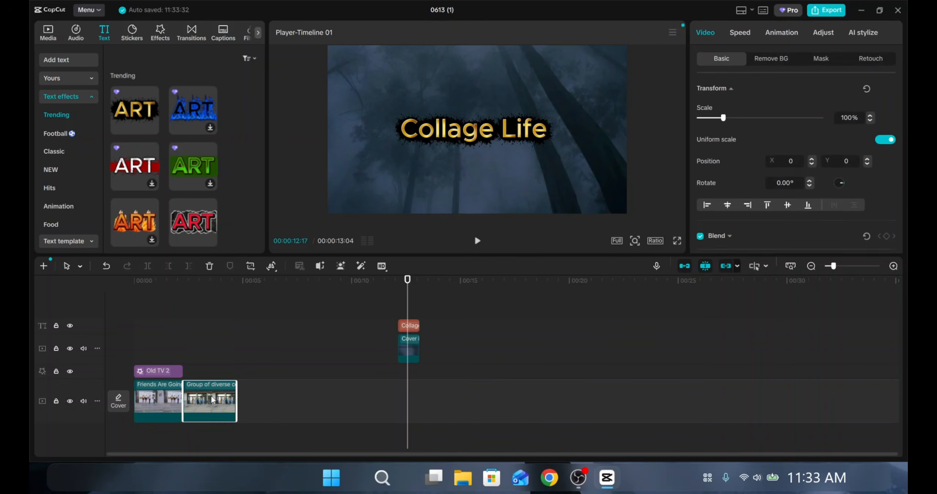
click(204, 365)
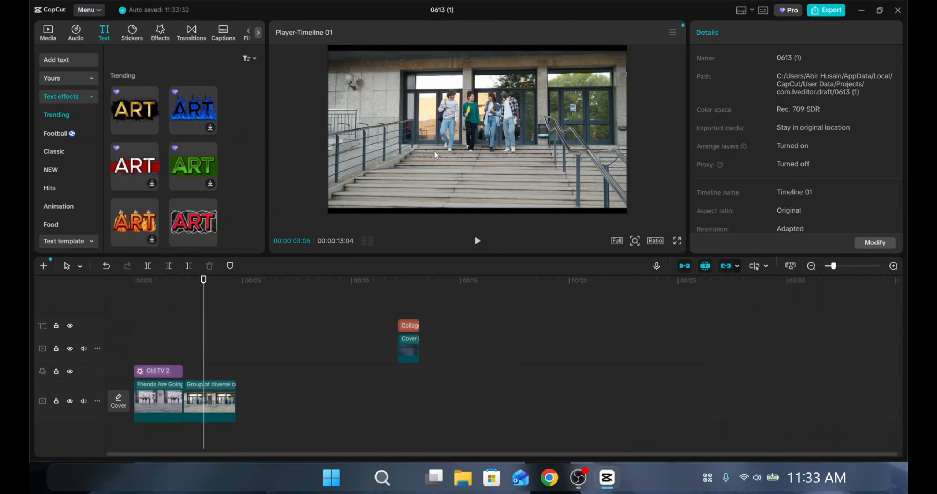
drag(210, 399, 639, 353)
click(409, 353)
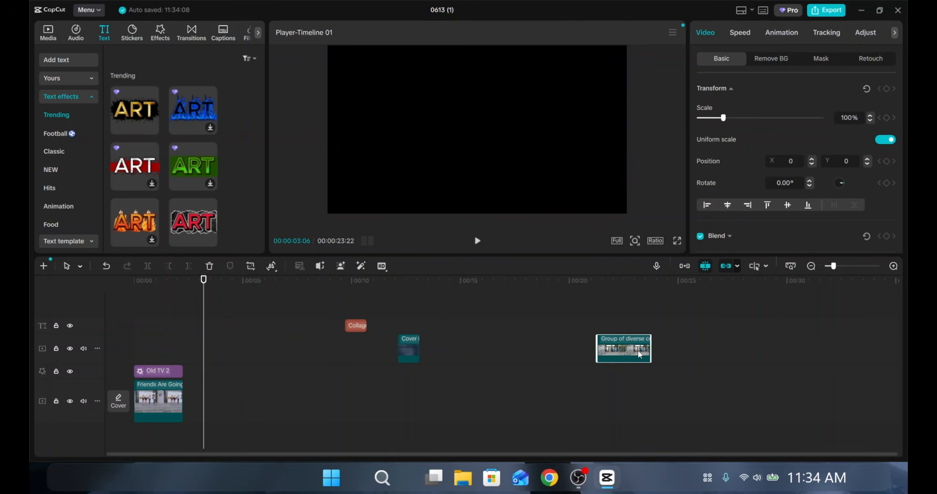
click(412, 353)
drag(412, 352, 205, 421)
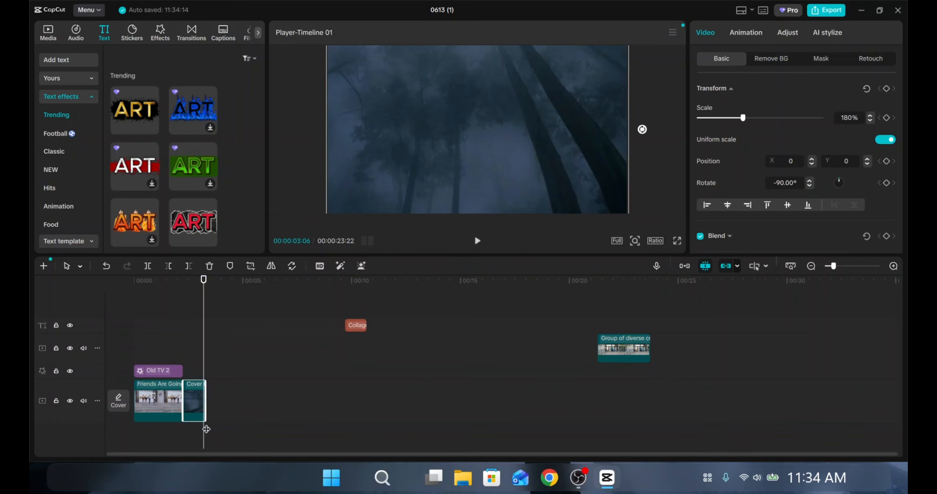
Place the Collage Life title directly above the cover image and the Group of diverse clip after that image on the main track.
click(356, 329)
drag(356, 328, 192, 374)
click(611, 335)
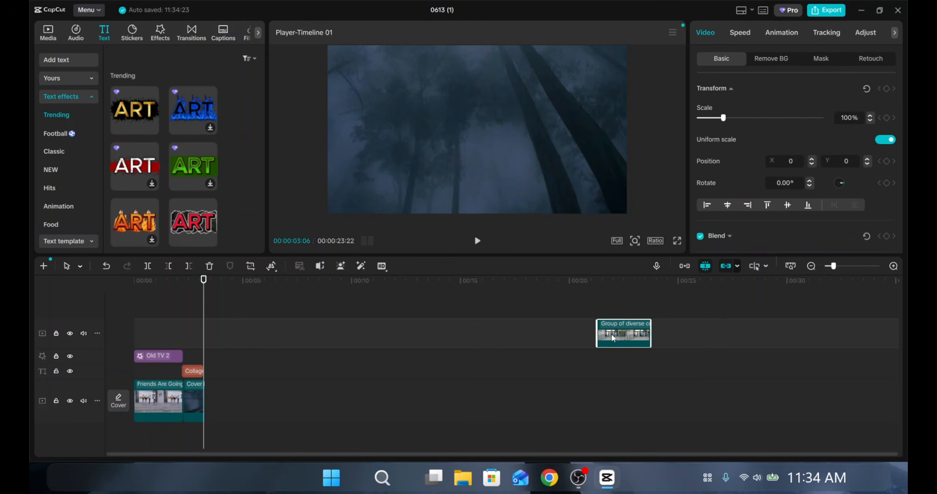
drag(635, 335, 240, 407)
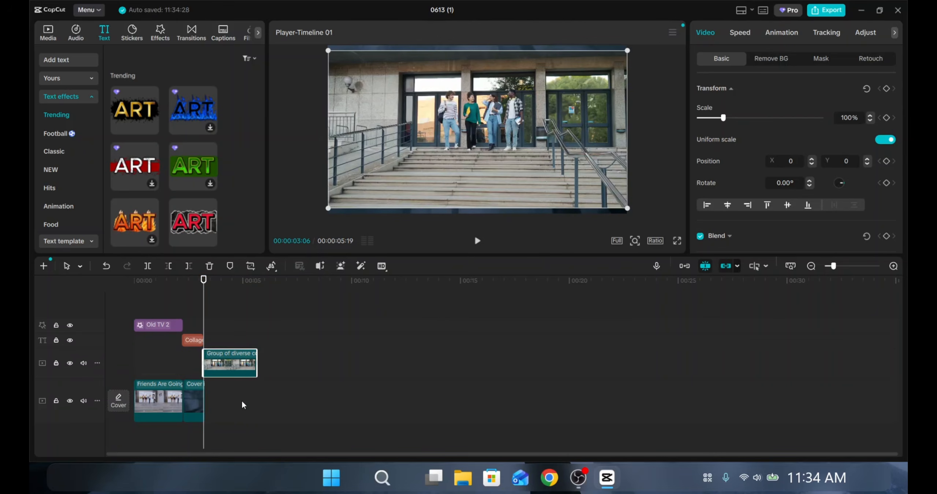
drag(229, 362, 234, 406)
Preview the rearranged sequence from the start up to the Collage Life title.
click(135, 307)
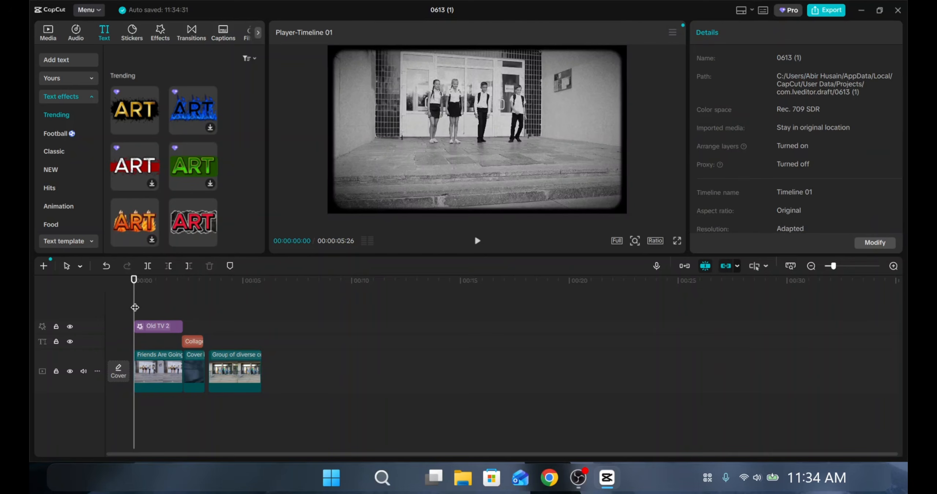
key(space)
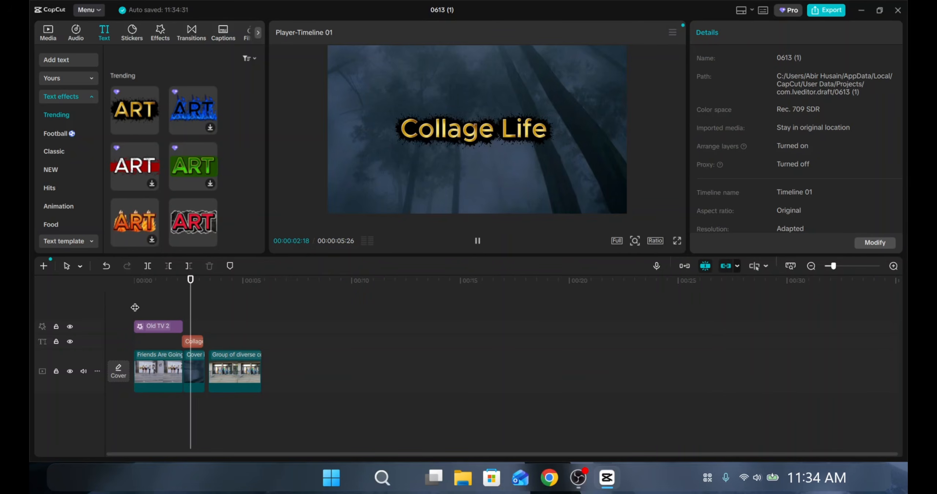
key(space)
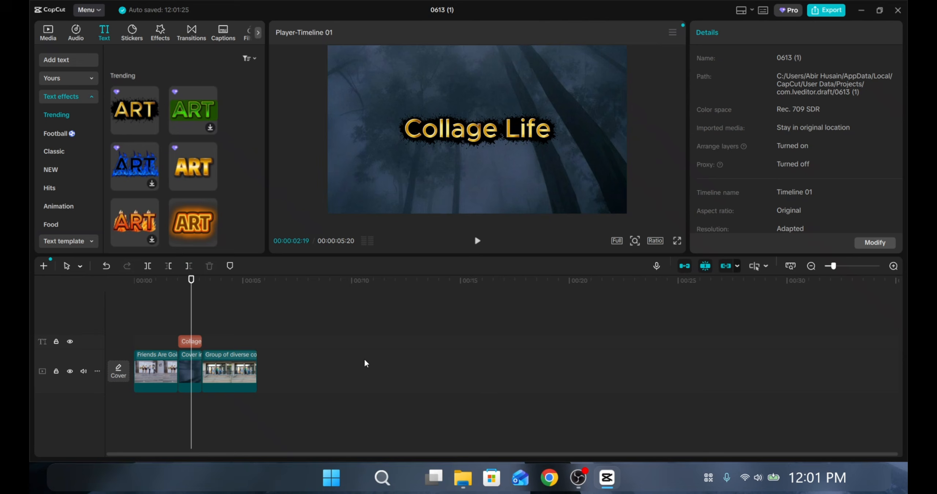
Try a font size of 13 on the Collage Life title and set it back to 15.
click(189, 340)
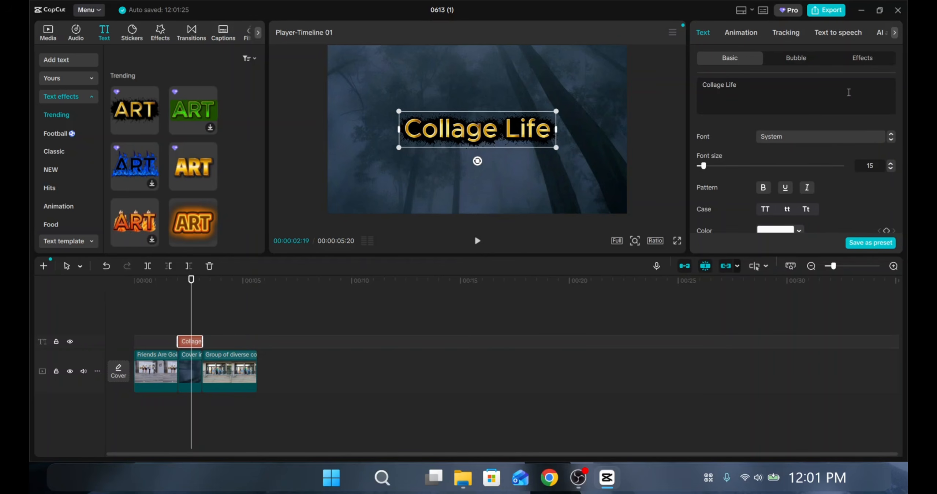
click(770, 89)
click(891, 169)
click(891, 169)
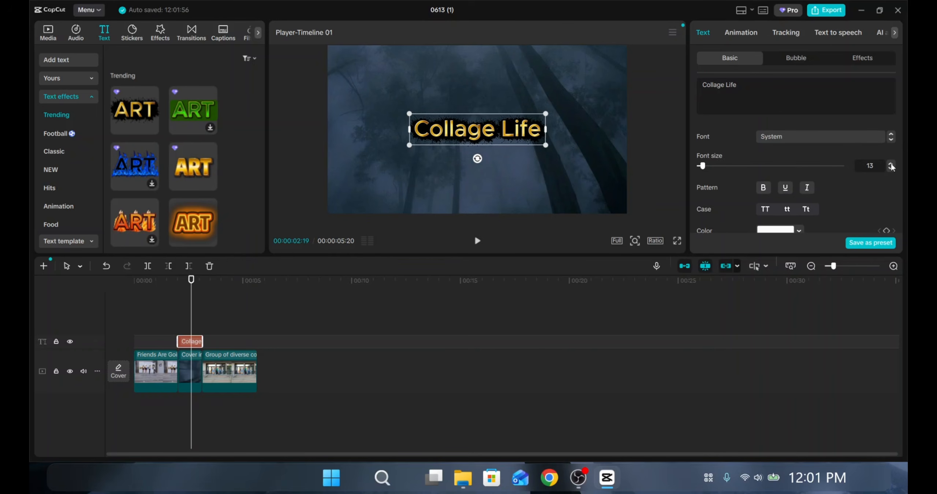
click(891, 164)
click(891, 163)
Compare the white preset styles on the Collage Life title and apply the first one, with a black outline.
scroll(871, 186, down, 3)
click(776, 149)
click(777, 149)
scroll(837, 172, down, 1)
scroll(836, 172, down, 2)
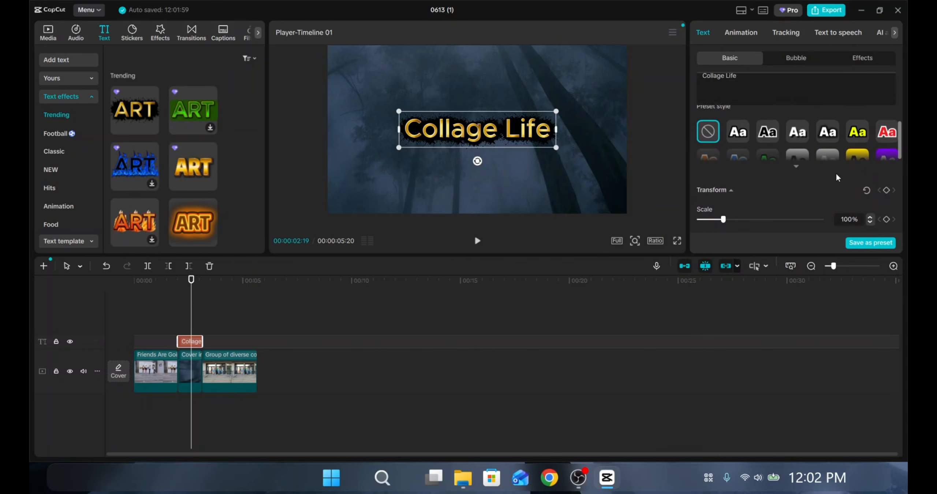
scroll(836, 171, up, 1)
click(741, 172)
click(792, 179)
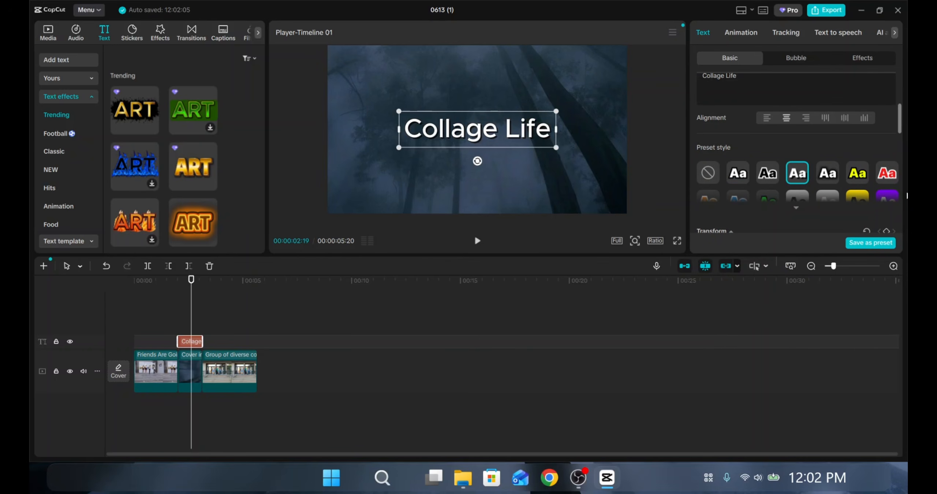
click(743, 178)
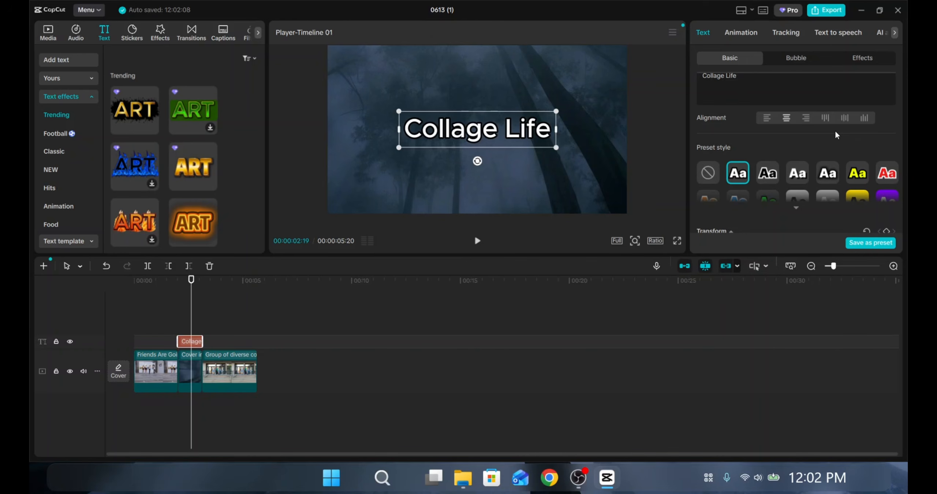
Apply the "Hopef…rizon" In animation to the Collage Life title and preview it from 00:00:02:01.
click(738, 35)
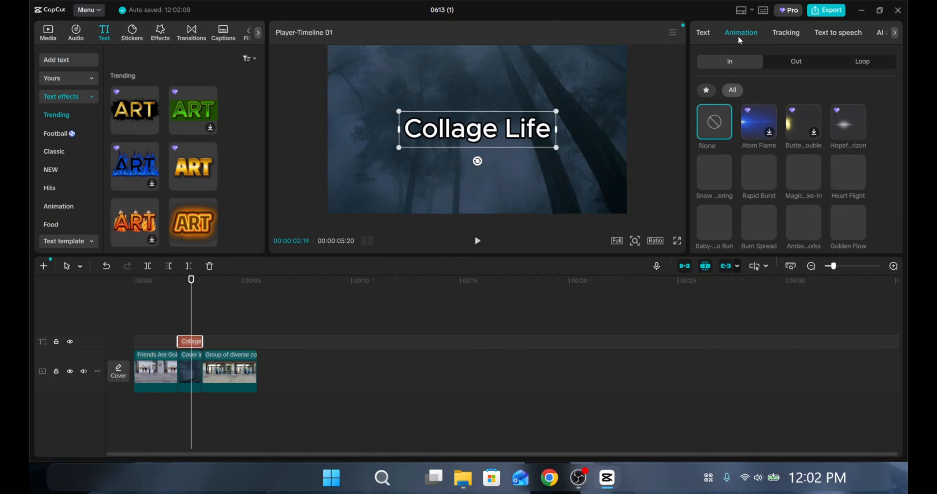
click(850, 113)
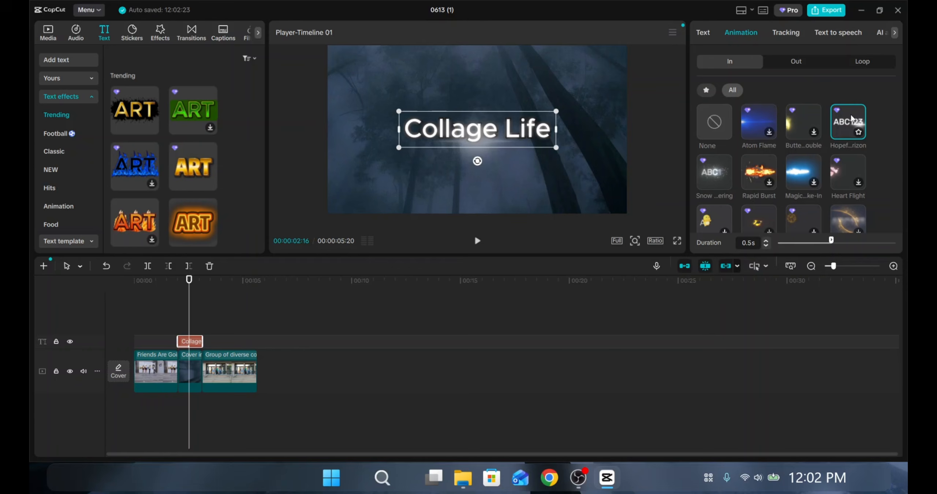
click(179, 327)
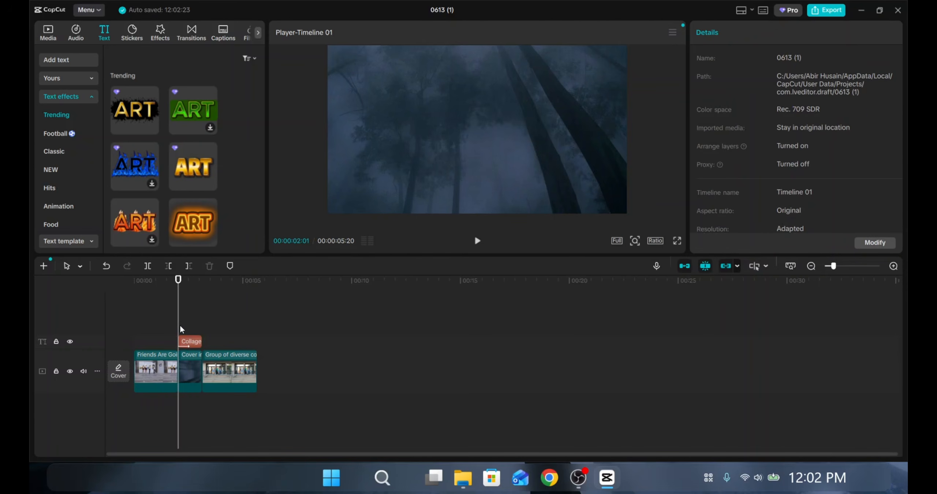
key(space)
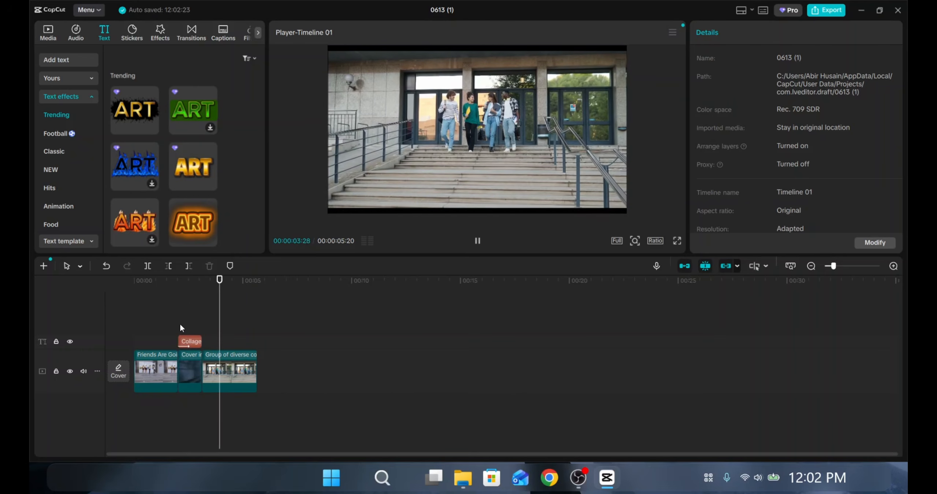
Switch the Collage Life title's In animation to "Magic…ke-In" and play it back from 00:00:02:01.
click(179, 328)
click(184, 340)
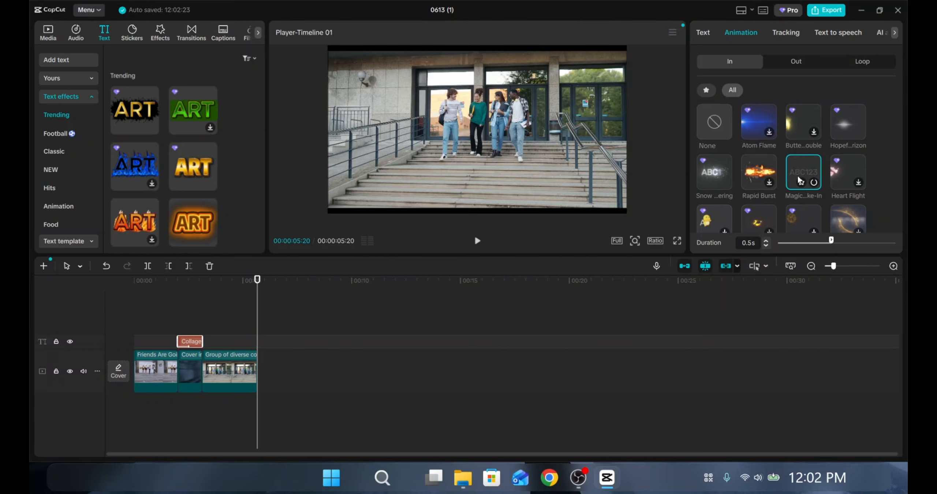
click(185, 317)
click(178, 324)
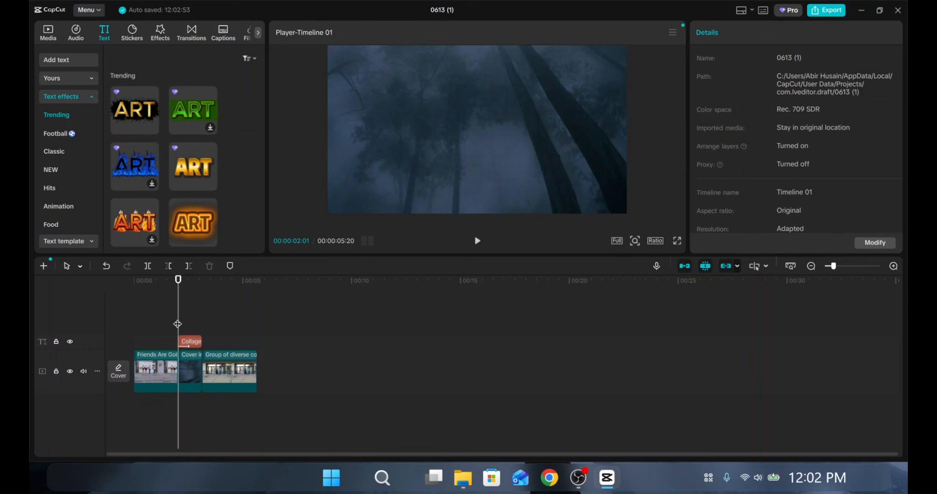
key(space)
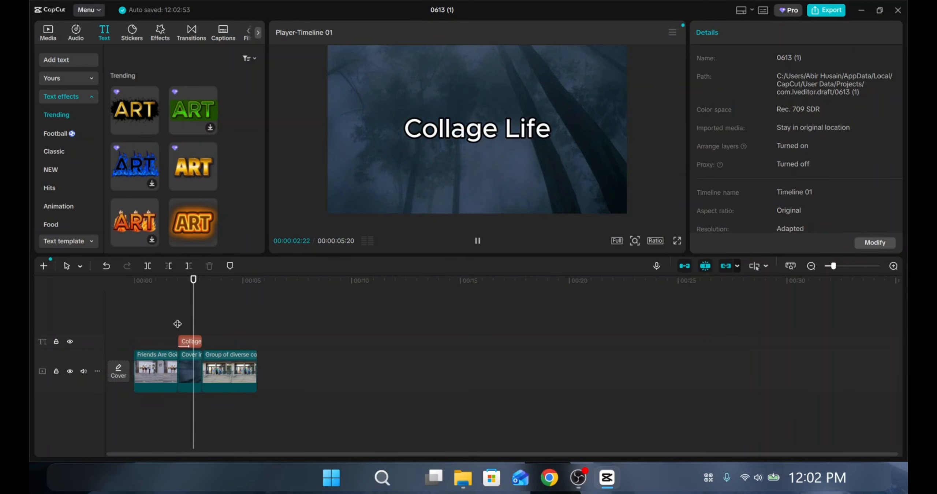